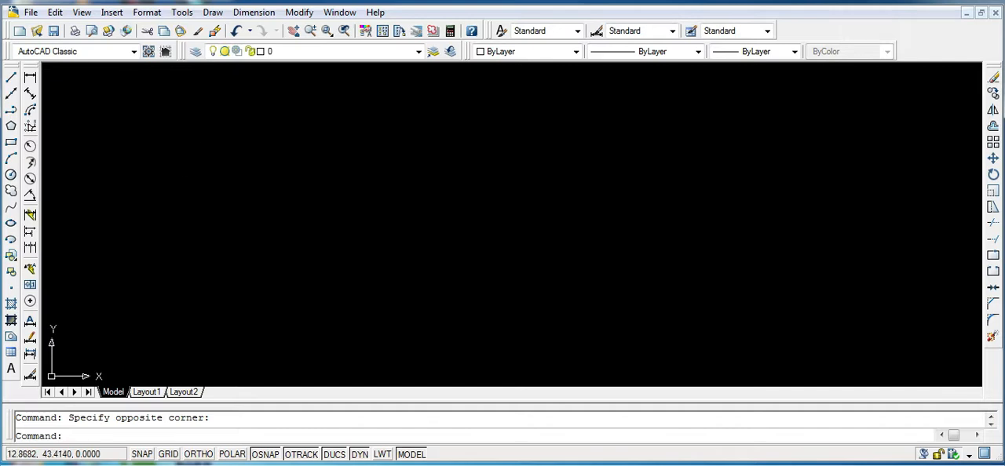
click(135, 51)
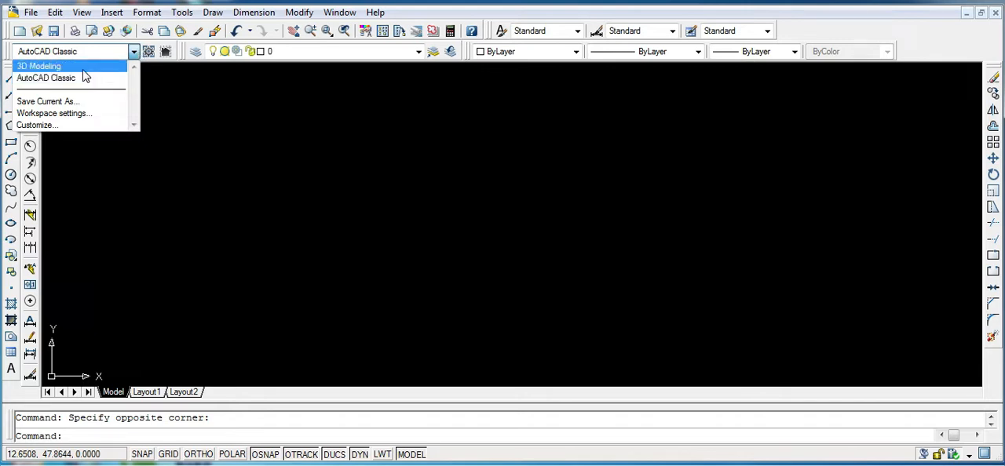
click(214, 118)
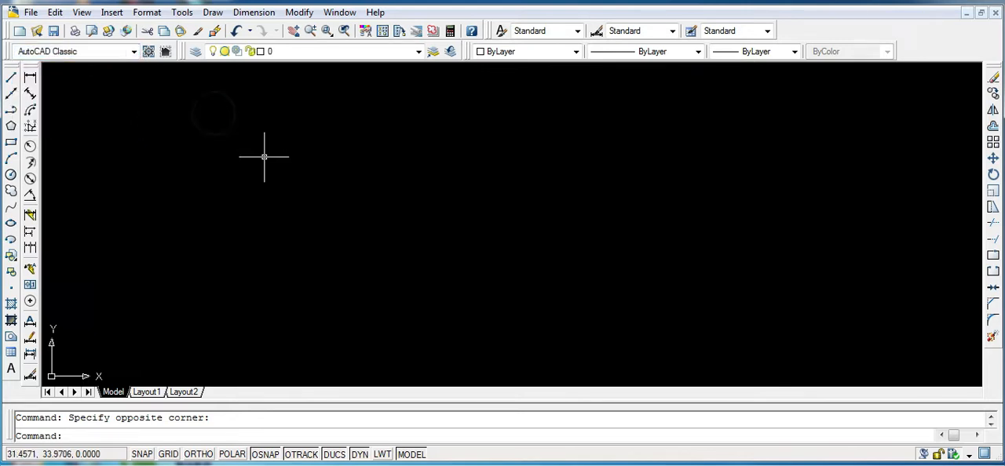
click(265, 158)
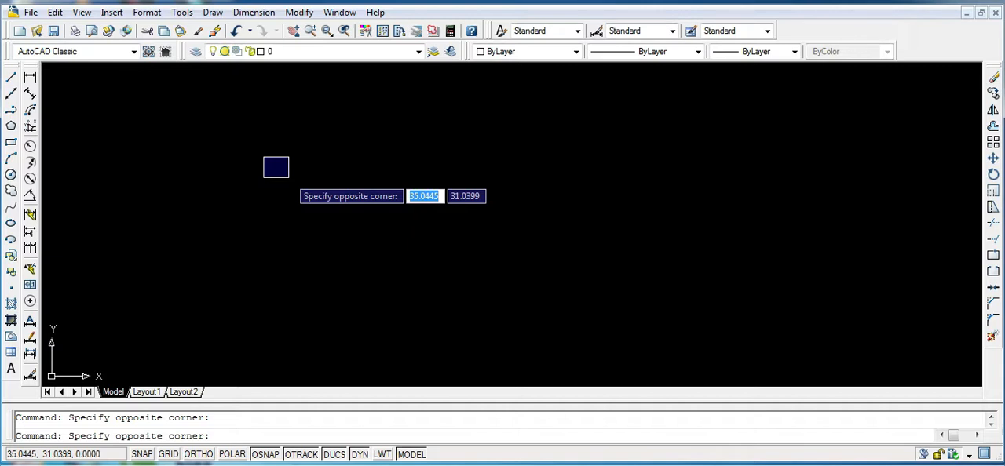
click(174, 152)
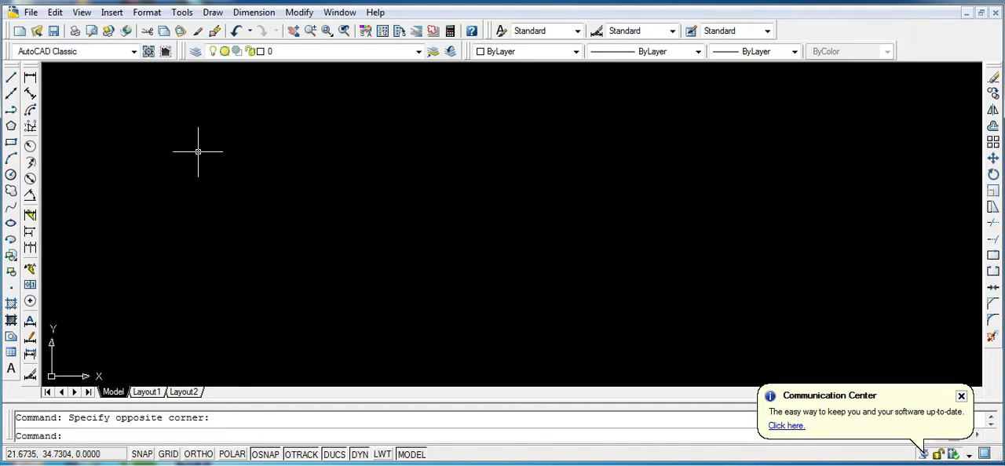
click(961, 396)
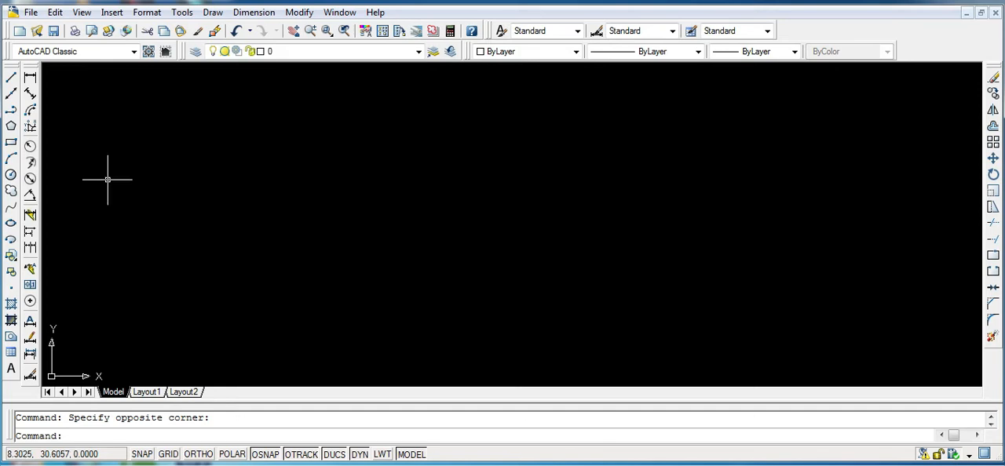
click(112, 130)
click(197, 194)
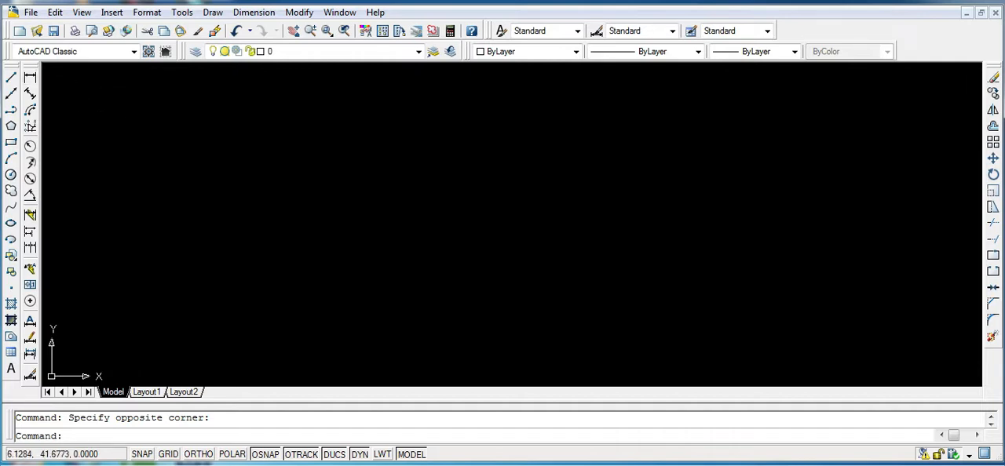
- Display the Modeling, Solid Editing, View, Visual Styles and 3D Navigation toolbars
right_click(34, 70)
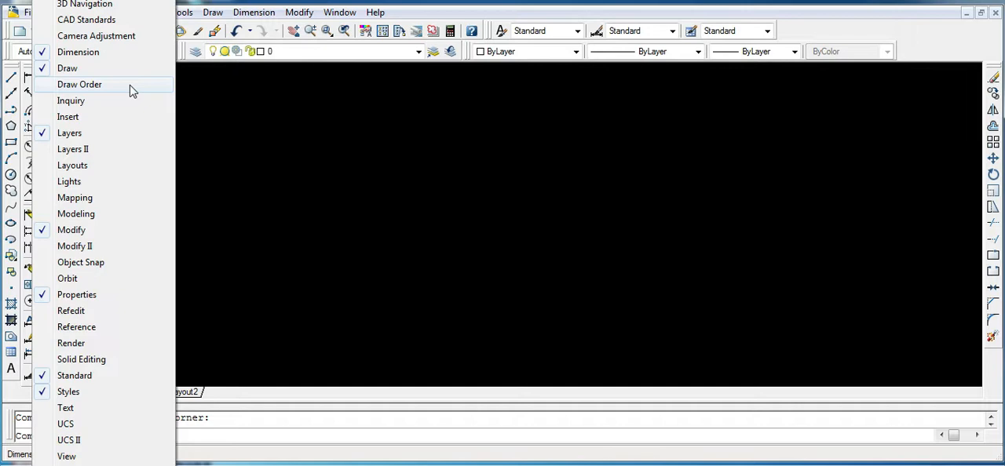
click(53, 218)
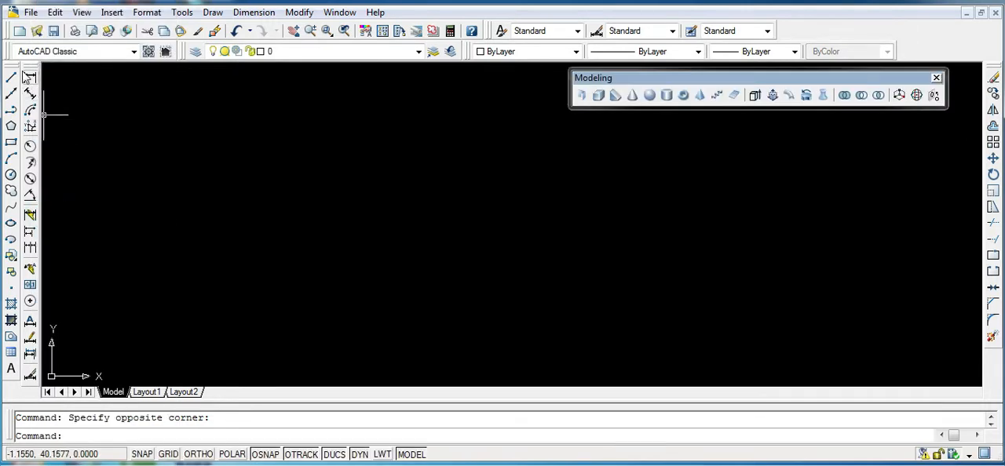
right_click(29, 77)
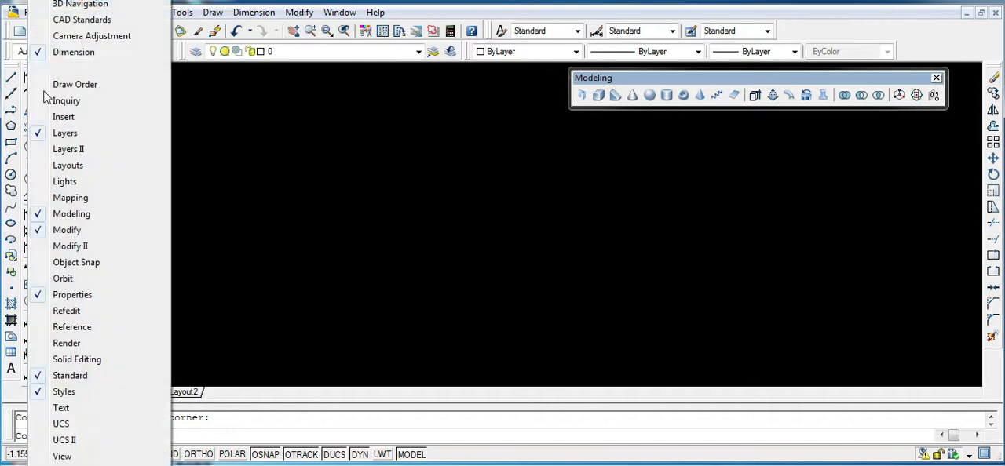
click(49, 360)
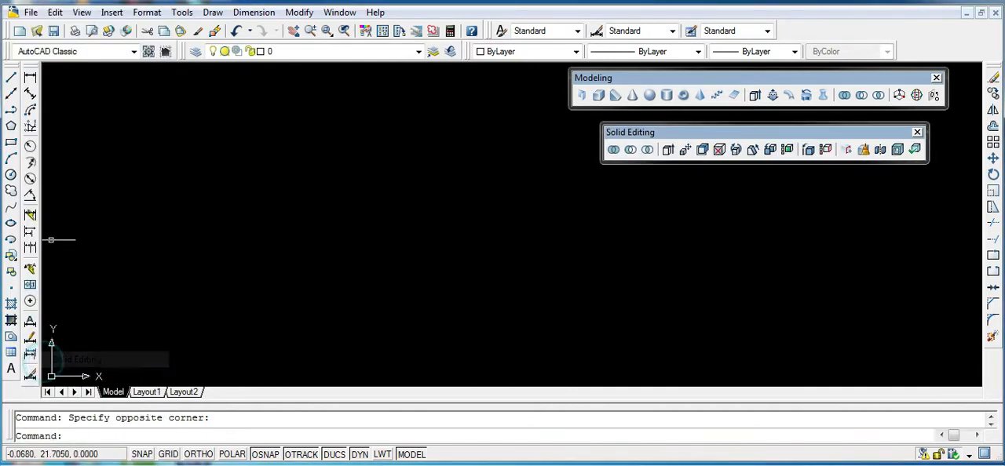
right_click(30, 154)
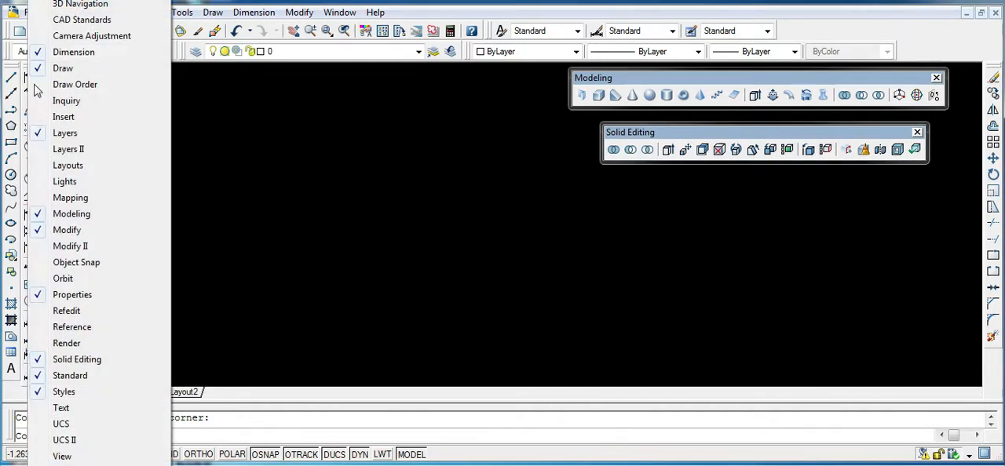
click(47, 459)
right_click(36, 69)
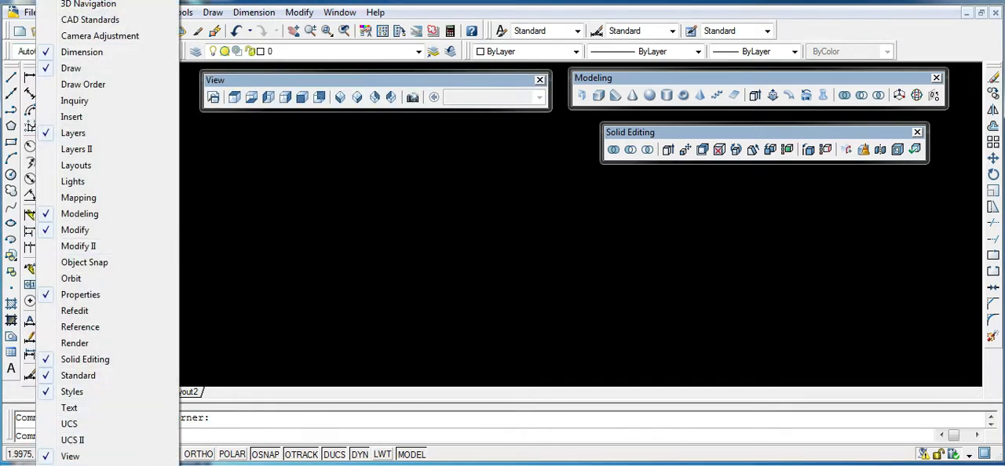
click(70, 465)
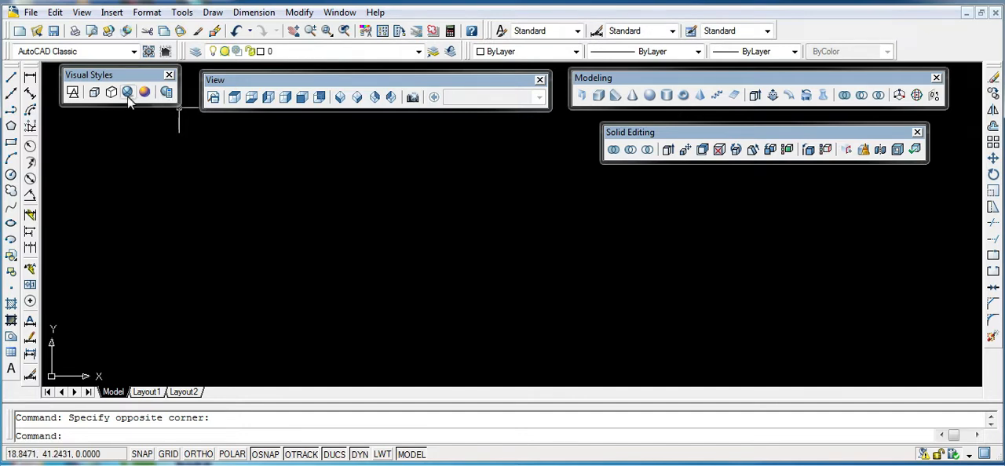
right_click(39, 67)
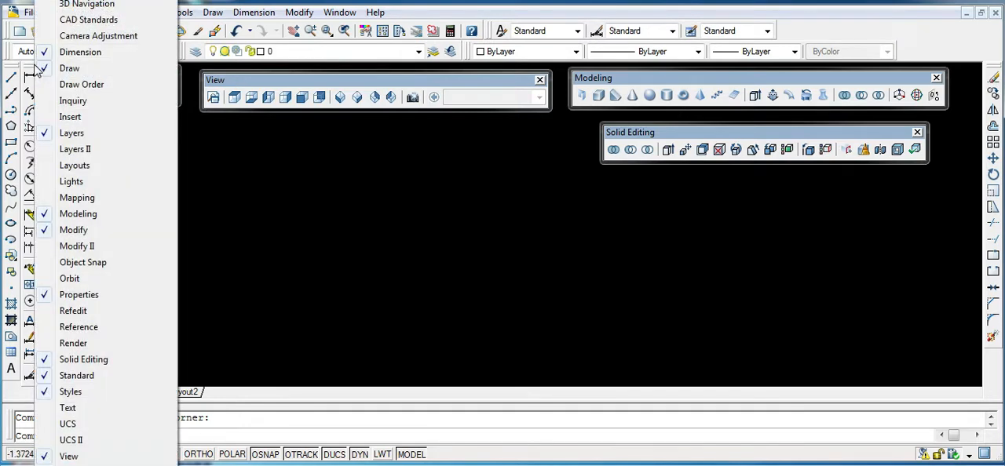
click(63, 5)
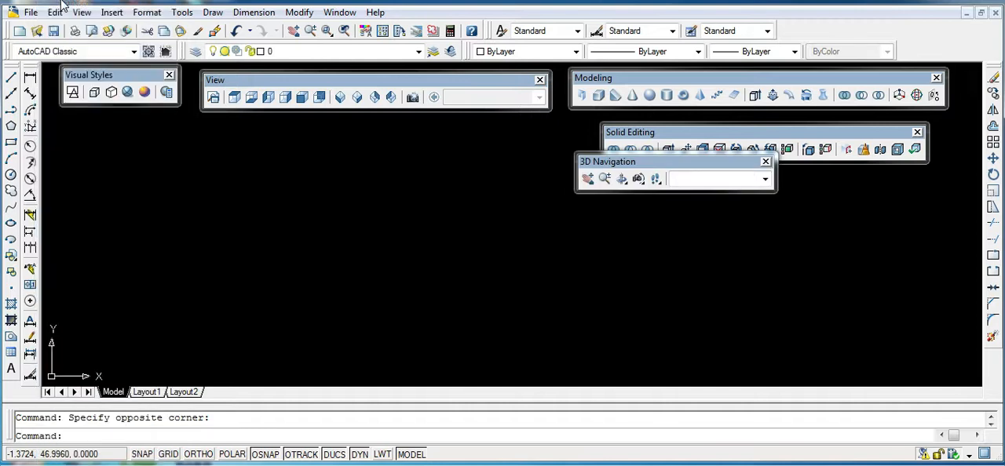
- Dock the 3D Navigation toolbar beside the Styles toolbar and the Solid Editing toolbar beside the Modify toolbar
drag(585, 171, 884, 36)
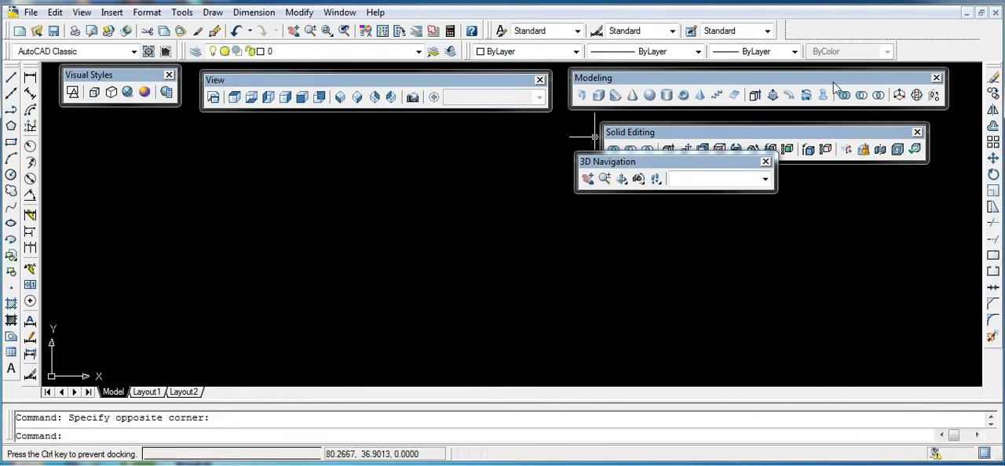
drag(673, 135, 982, 228)
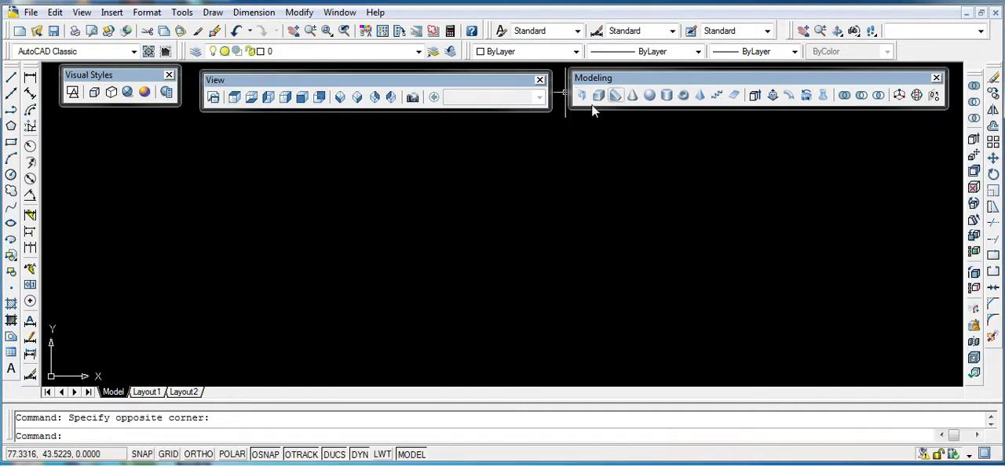
click(332, 132)
click(429, 222)
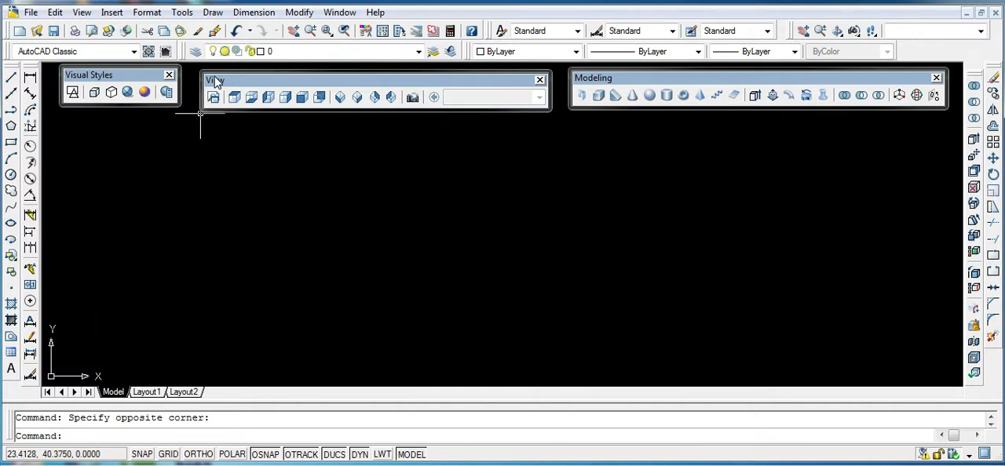
- Set the viewpoint to SW Isometric
click(340, 98)
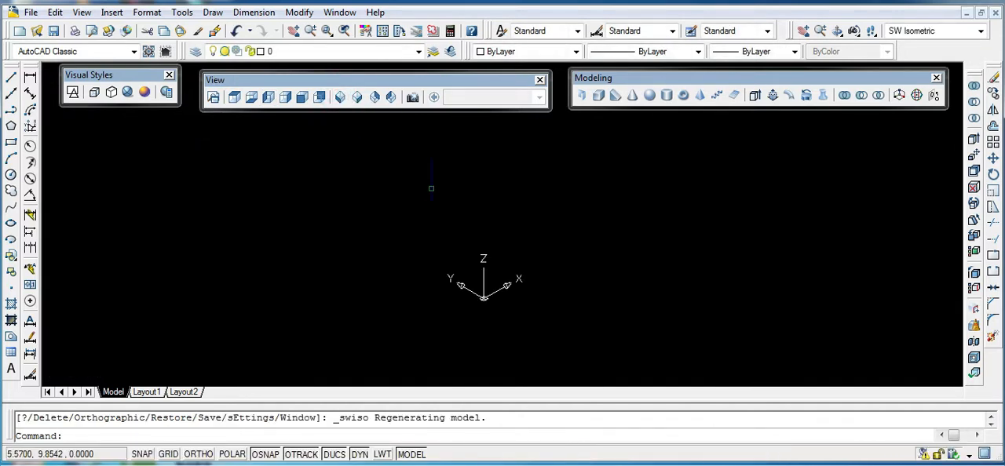
scroll(498, 292, up, 5)
scroll(366, 314, down, 6)
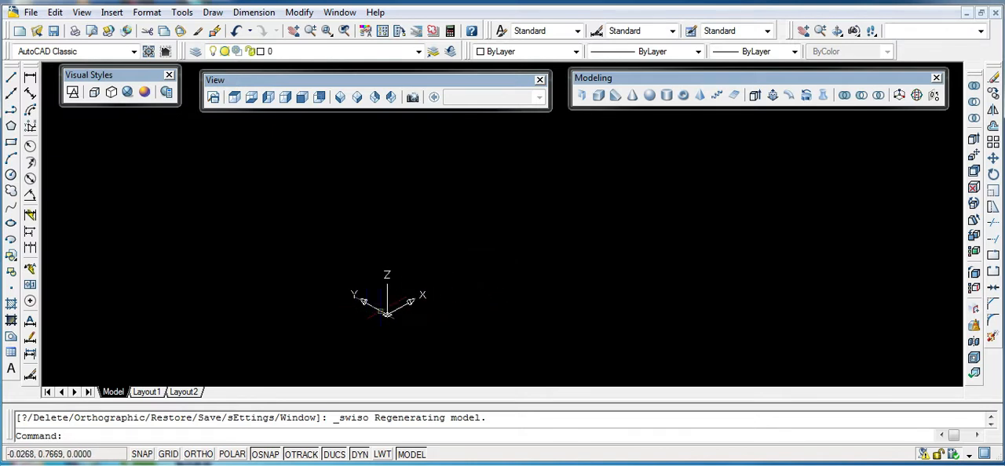
middle_drag(372, 300, 380, 311)
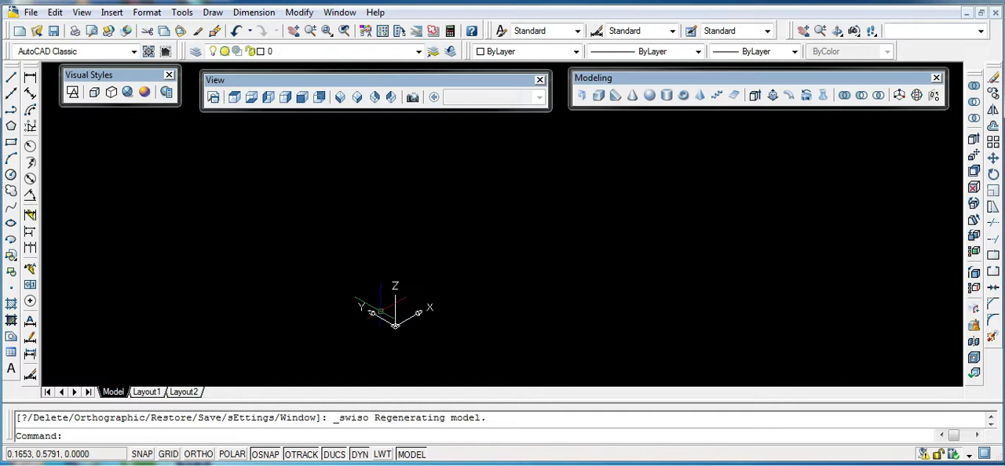
scroll(482, 292, up, 5)
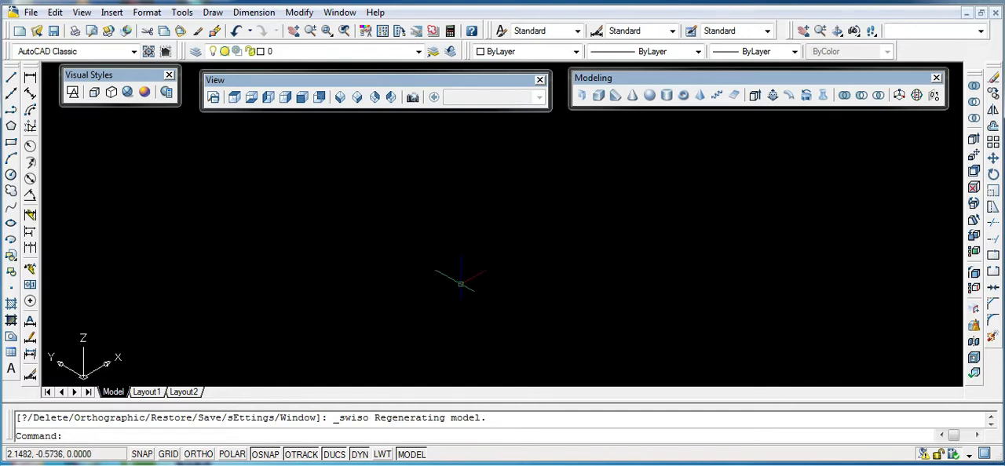
- Set the UCS icon not to be displayed at the origin
click(82, 12)
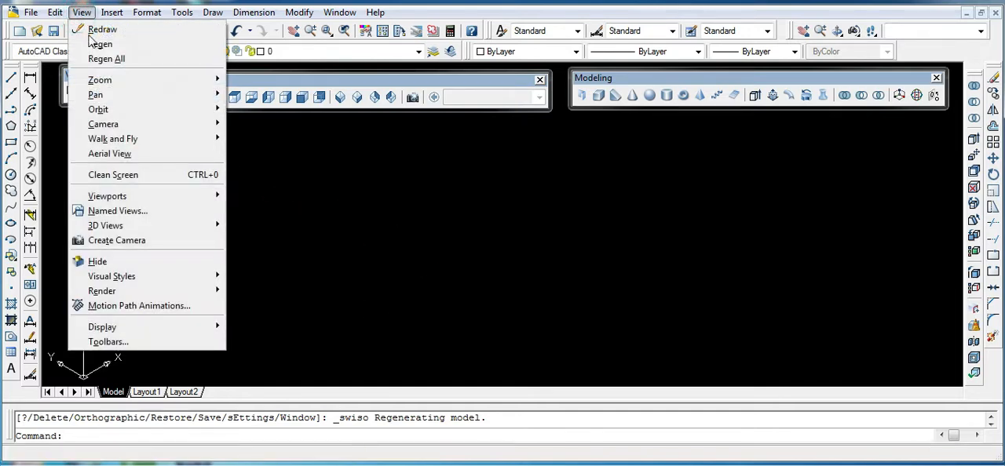
mouse_move(110, 326)
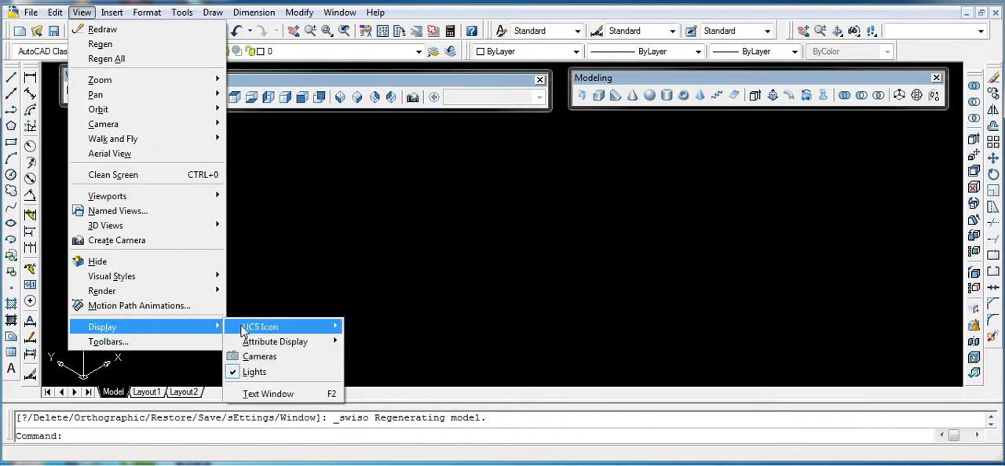
mouse_move(244, 330)
click(365, 344)
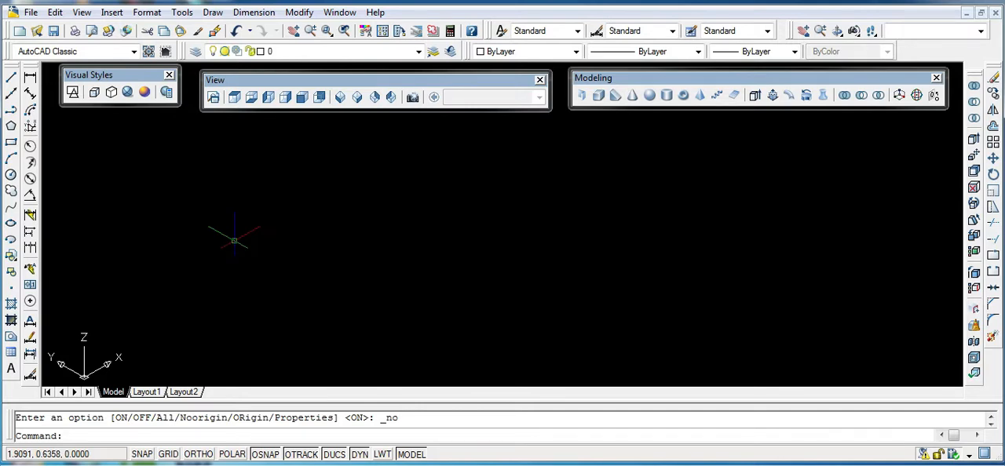
- Apply the Realistic visual style to the viewport
click(127, 94)
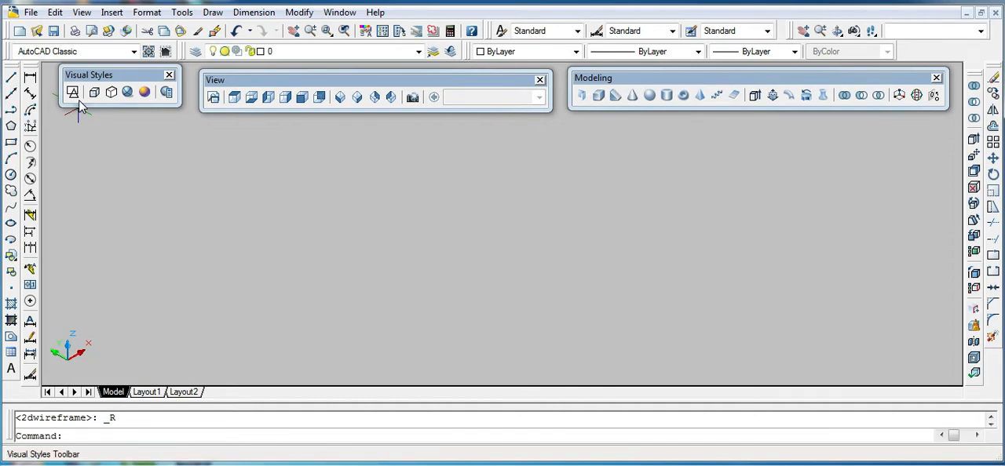
click(359, 199)
click(434, 212)
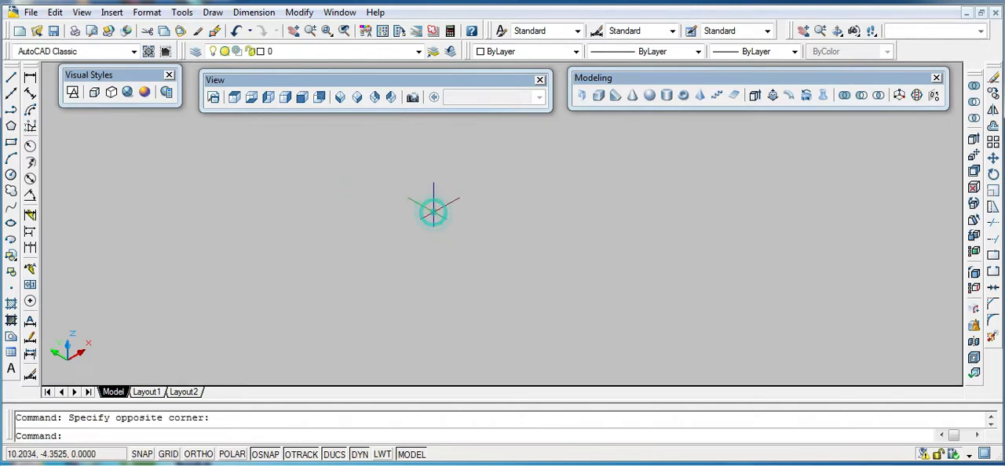
- Turn on the grid display in the isometric view
click(167, 455)
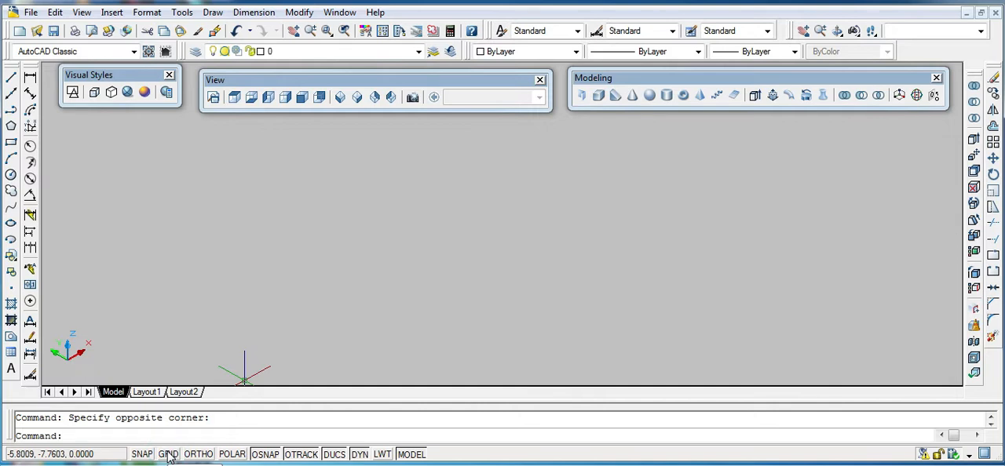
click(167, 455)
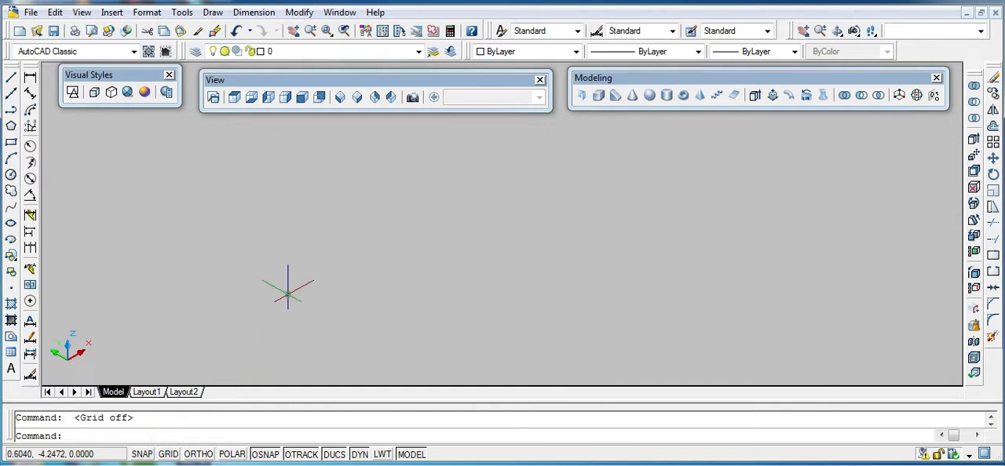
click(171, 459)
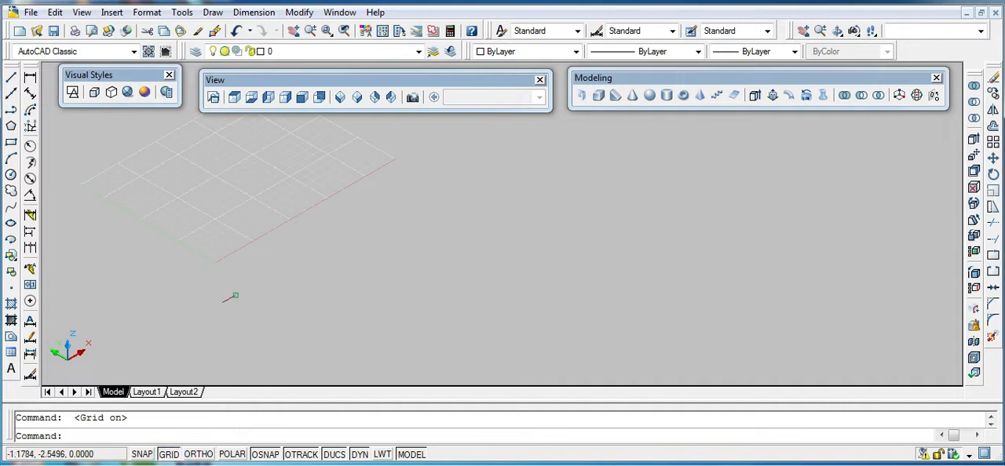
scroll(408, 240, down, 8)
scroll(458, 222, up, 6)
scroll(457, 223, down, 4)
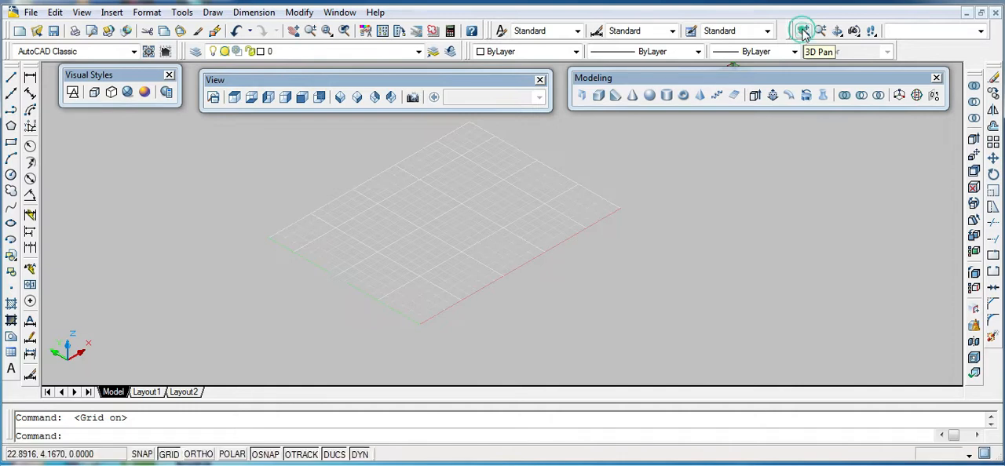
- Adjust the view of the grid with the 3D pan, zoom and orbit tools
click(802, 31)
drag(488, 247, 534, 214)
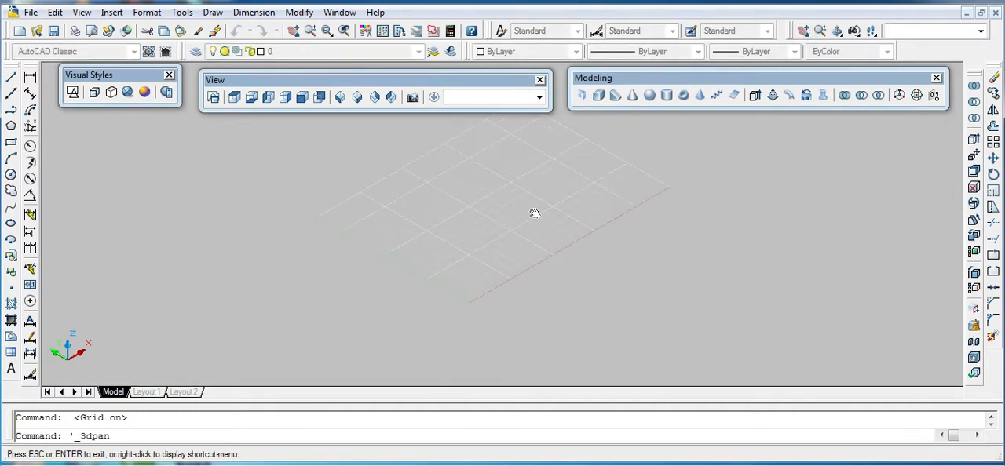
click(820, 32)
scroll(519, 222, up, 2)
scroll(519, 223, up, 2)
click(516, 220)
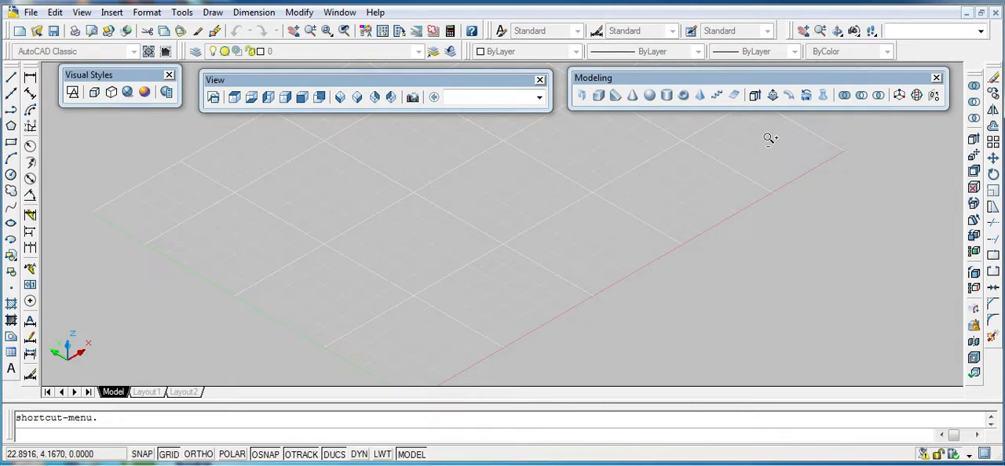
click(837, 32)
drag(467, 319, 484, 267)
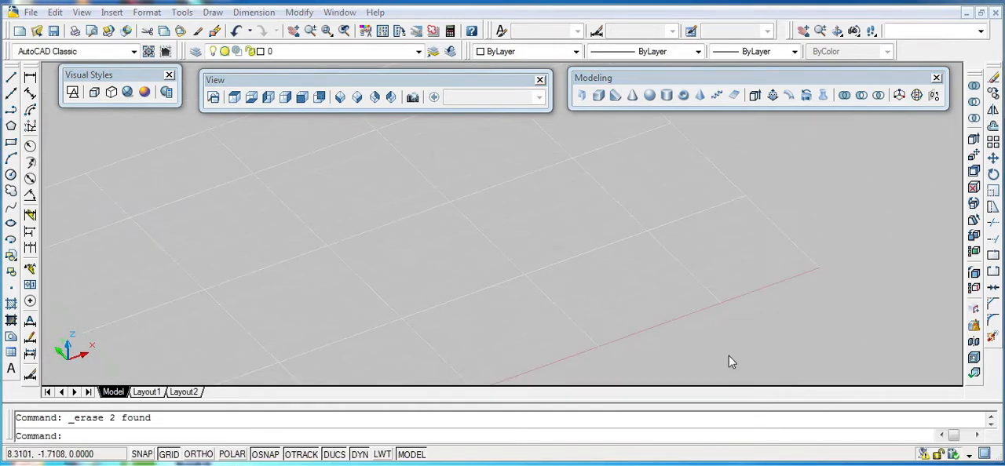
- Draw a zigzag polysolid wall with five straight segments on the grid
click(584, 95)
click(326, 260)
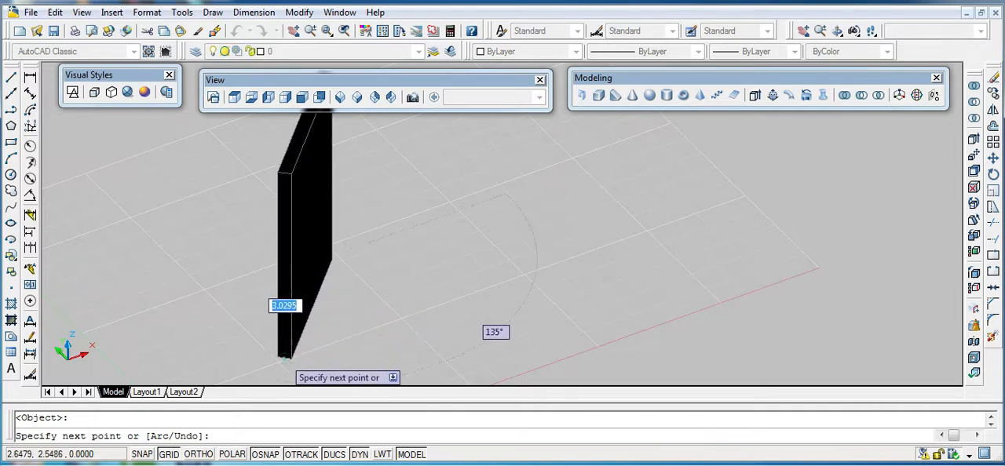
click(296, 356)
click(367, 364)
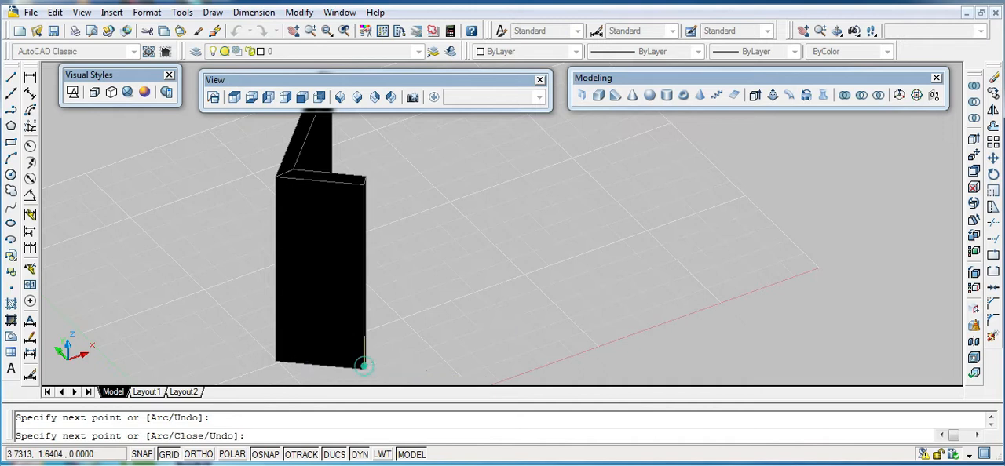
click(391, 283)
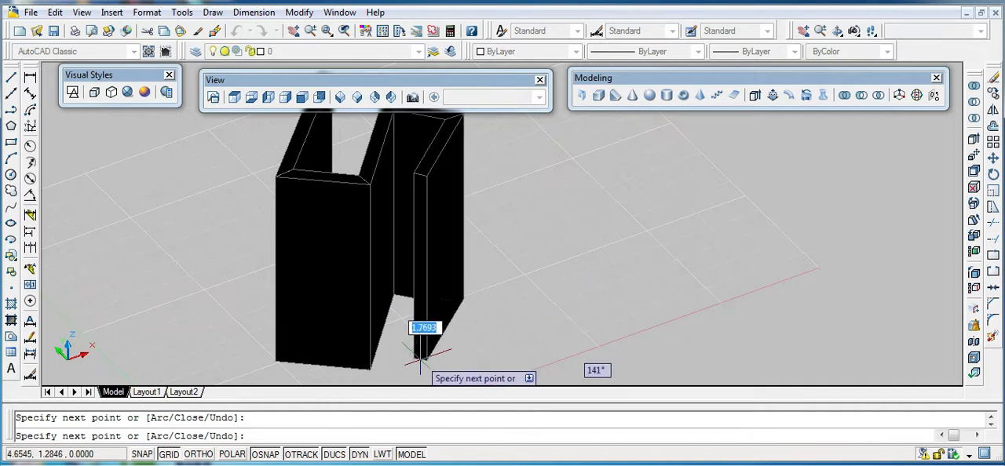
right_click(421, 370)
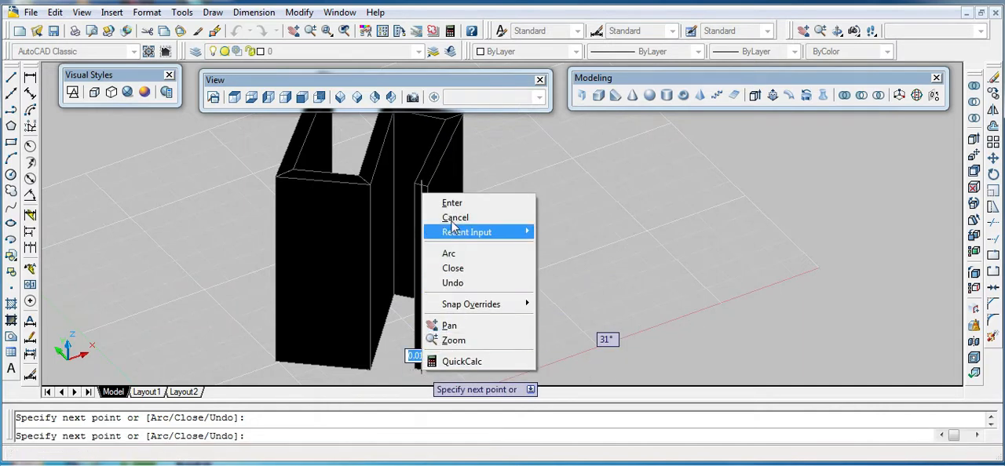
click(452, 204)
- Create a solid box about 0.6 high on the empty grid area beside the polysolid
scroll(449, 167, down, 6)
scroll(449, 168, up, 4)
scroll(449, 167, up, 3)
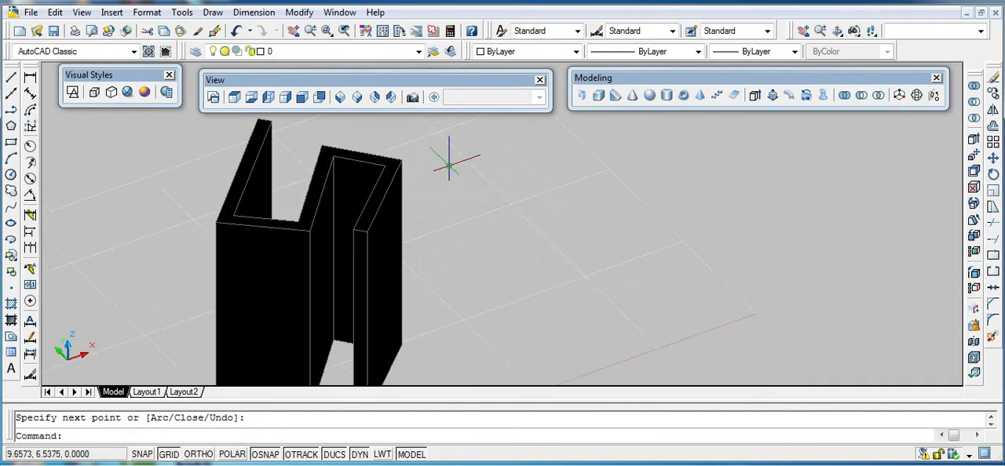
scroll(359, 223, up, 6)
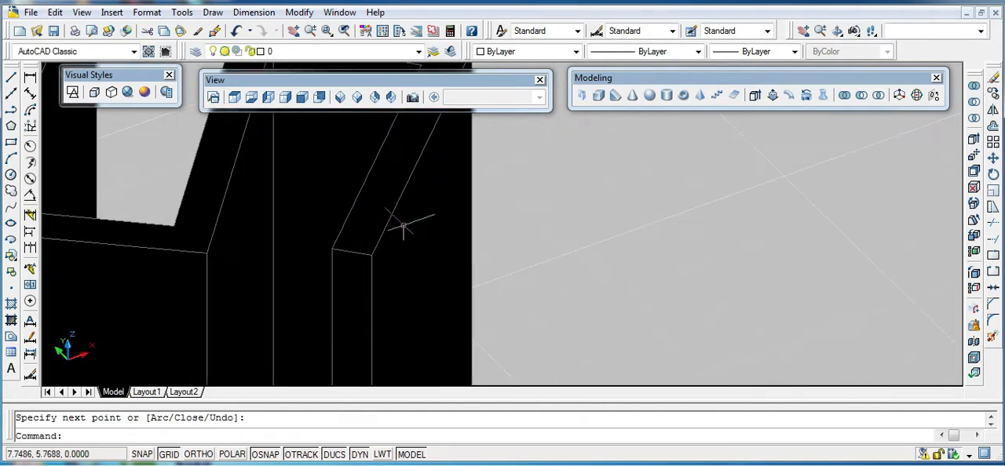
scroll(530, 225, down, 5)
scroll(558, 231, up, 7)
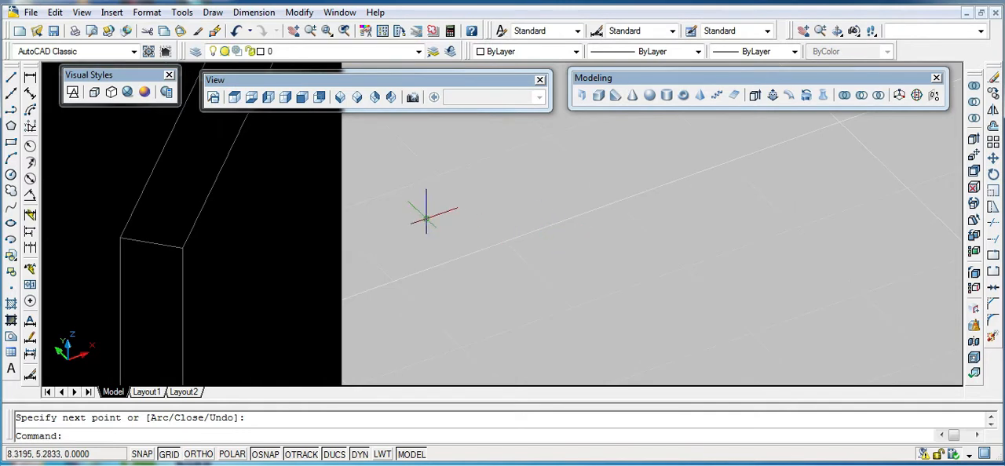
click(598, 98)
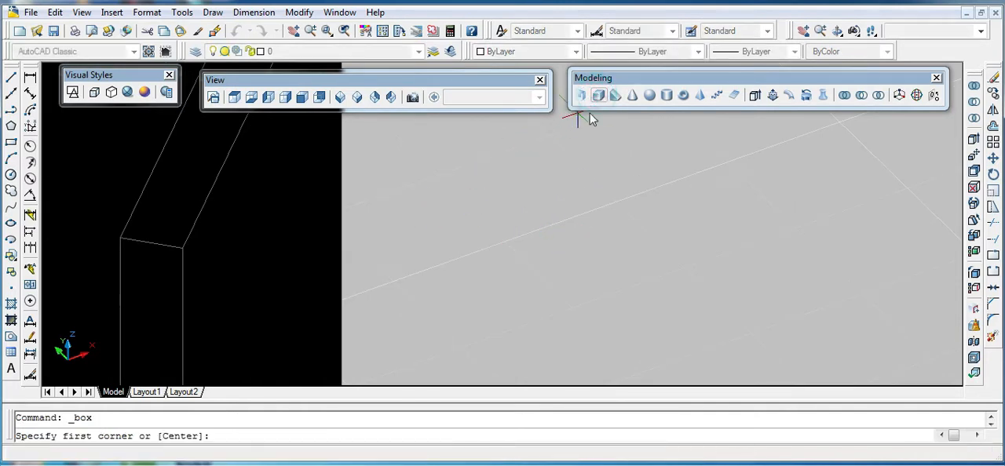
click(528, 293)
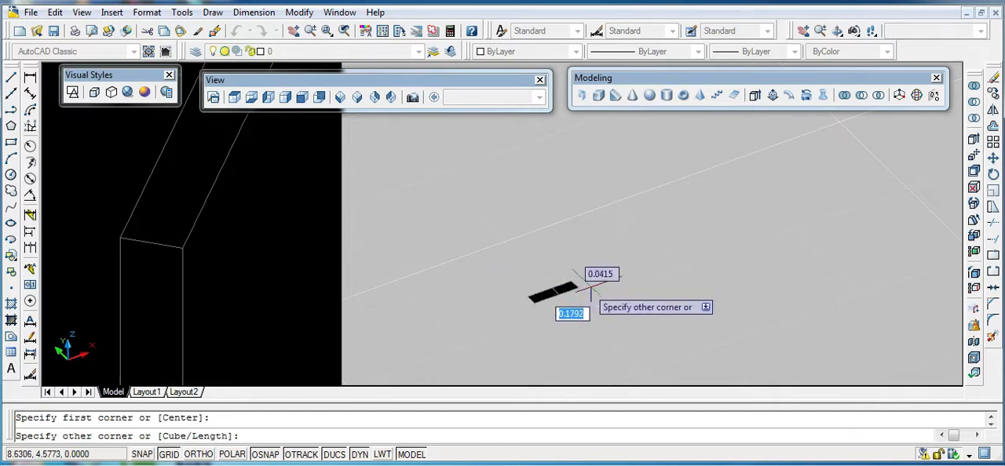
click(663, 311)
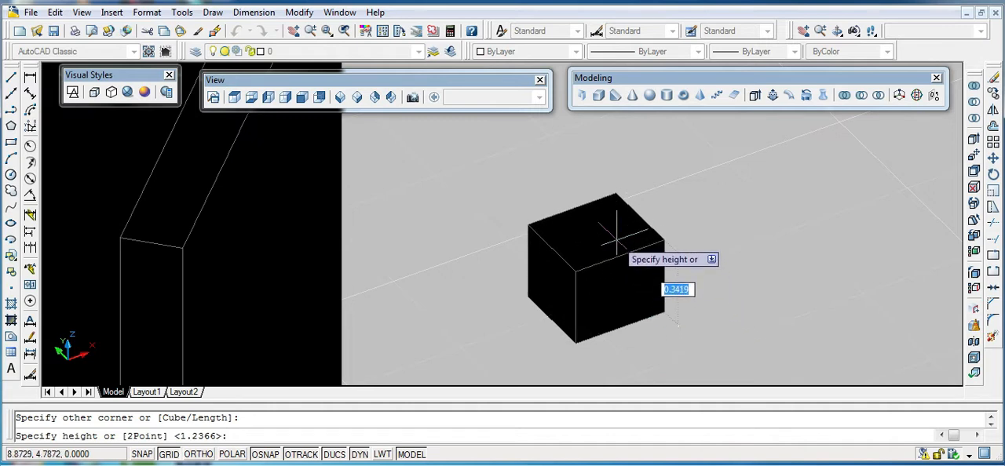
click(595, 184)
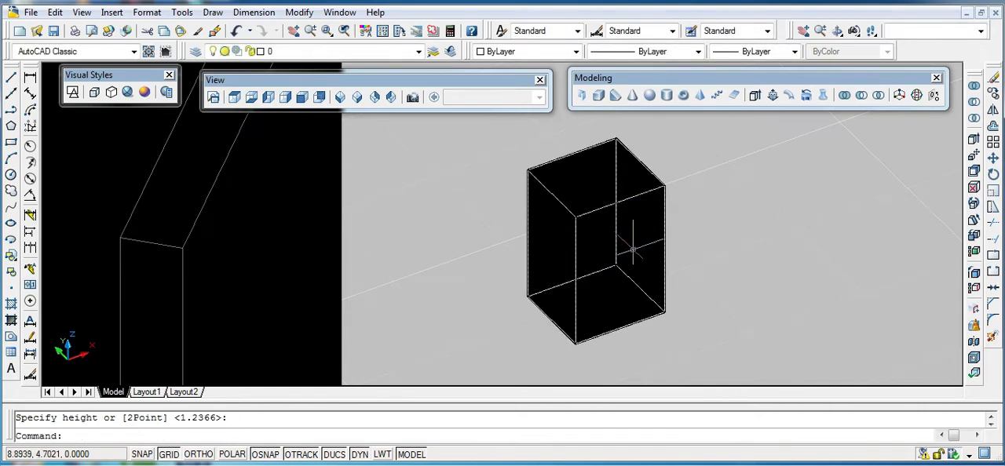
- Create a wedge about 0.61 high to the right of the box
click(615, 95)
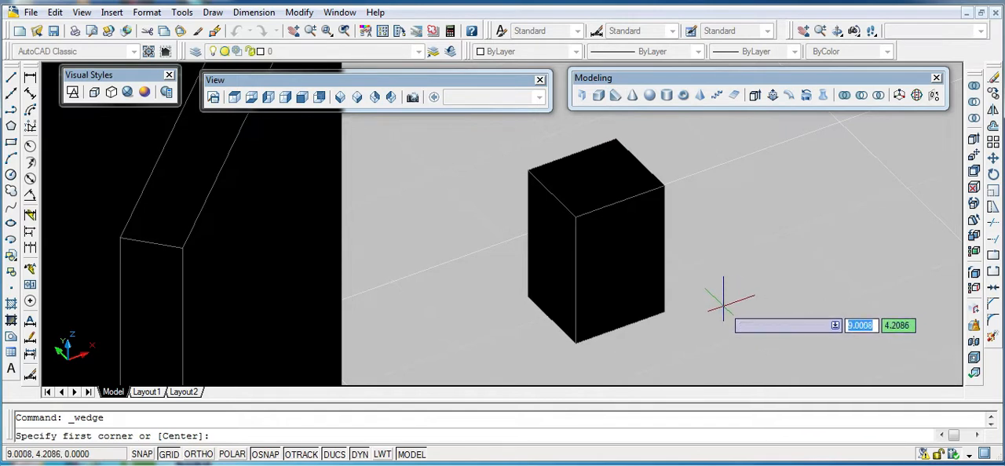
click(724, 304)
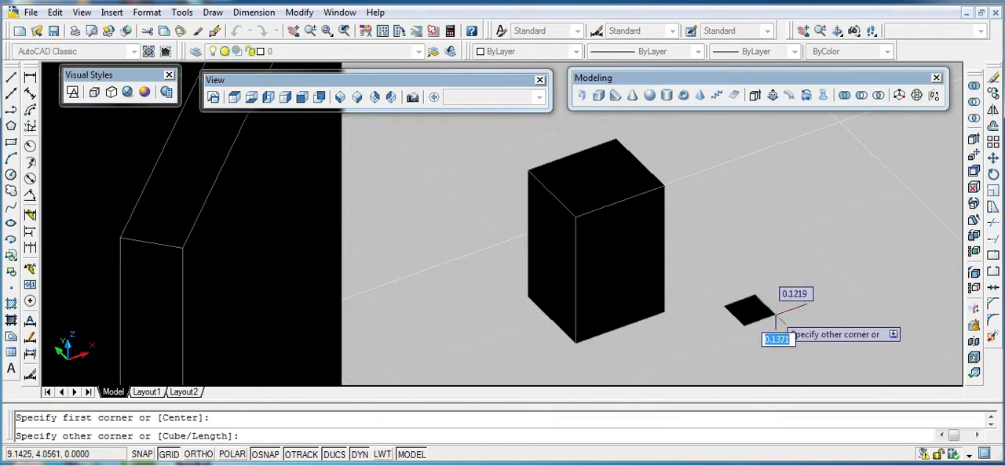
click(783, 320)
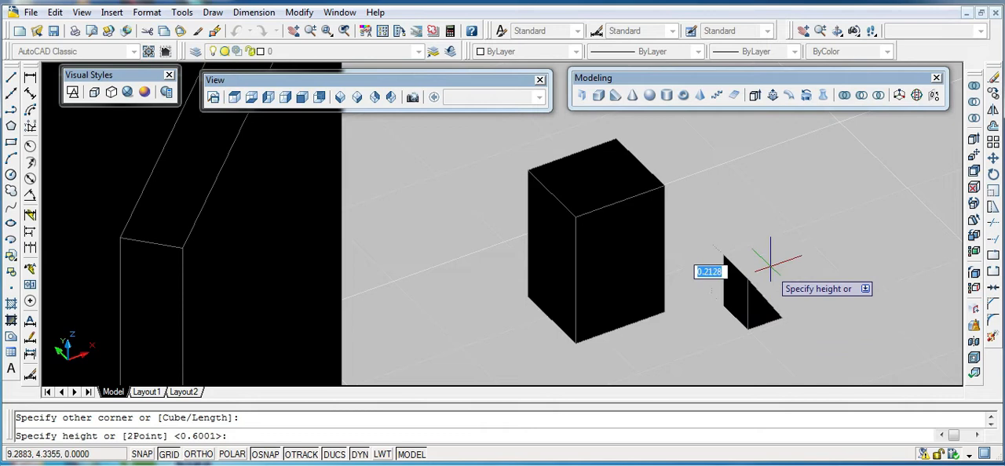
click(746, 188)
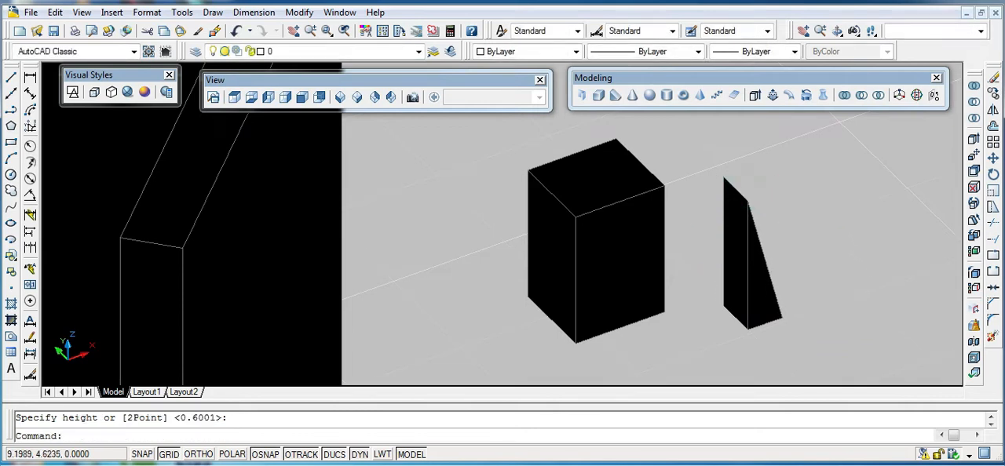
- Create a cone between the polysolid and the box, with base radius about 0.15 and height about 0.64
click(635, 96)
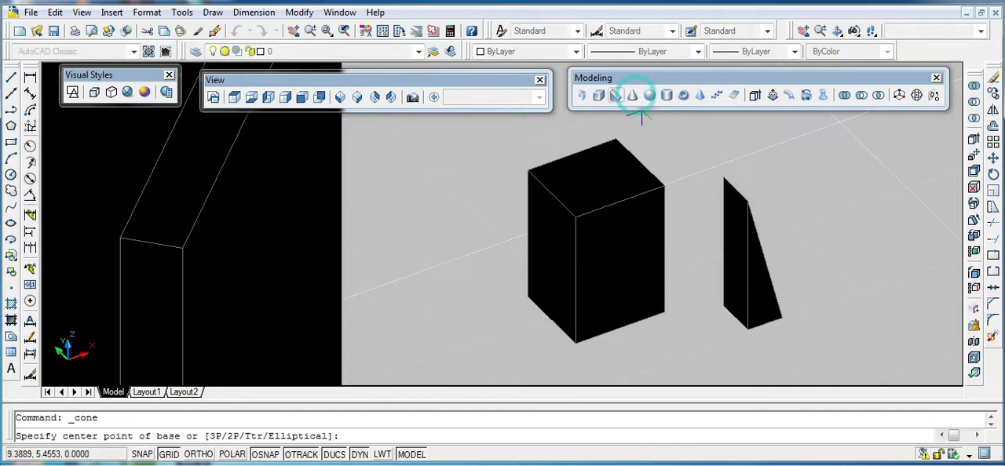
click(396, 312)
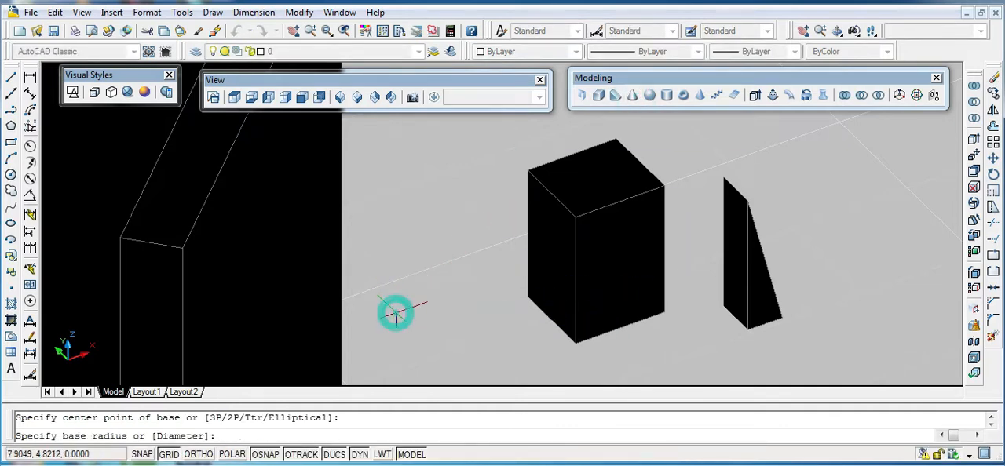
click(436, 315)
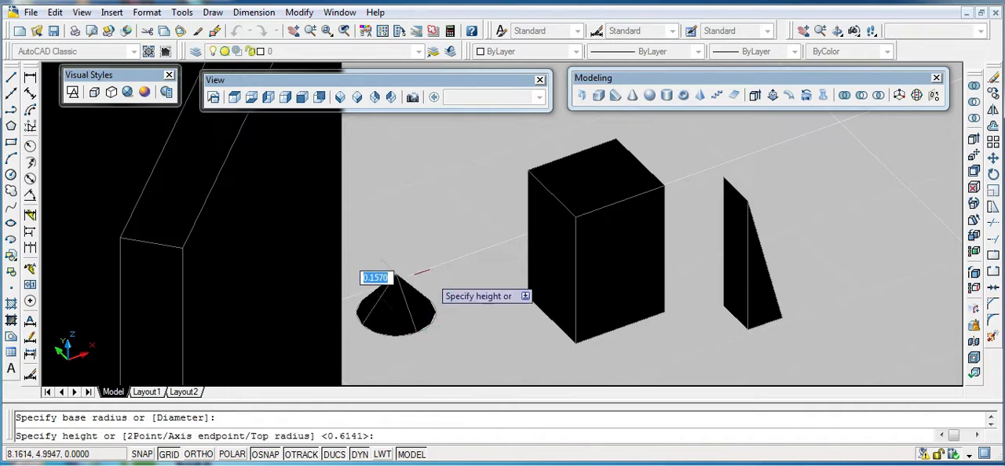
click(420, 182)
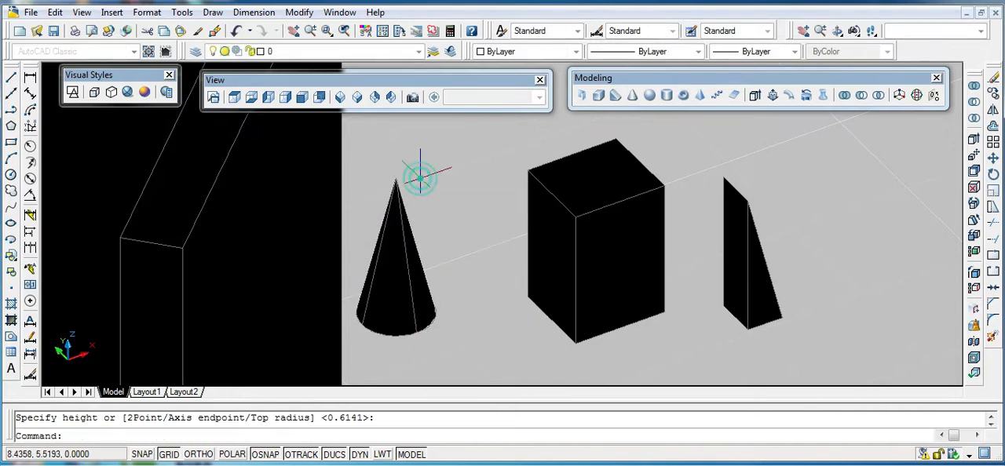
- Create a sphere with a radius of about 0.13 in front of the box
scroll(811, 250, down, 2)
scroll(853, 259, down, 5)
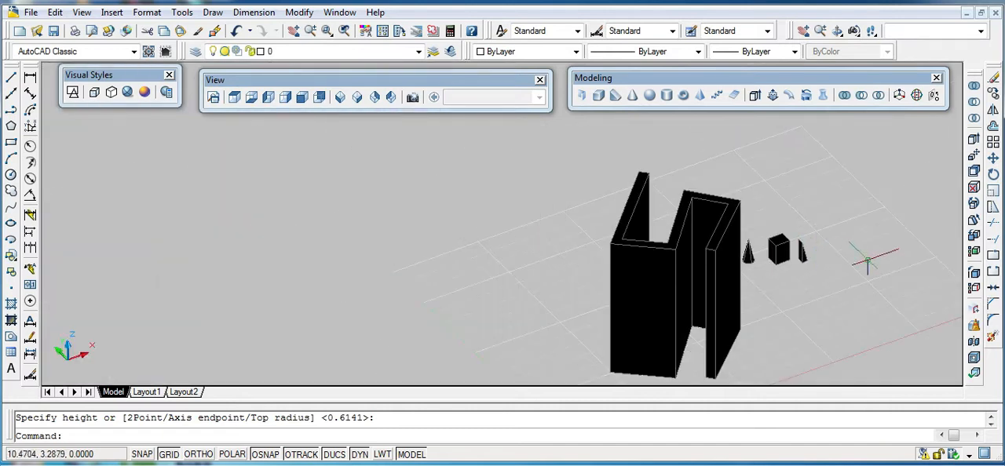
scroll(853, 252, up, 5)
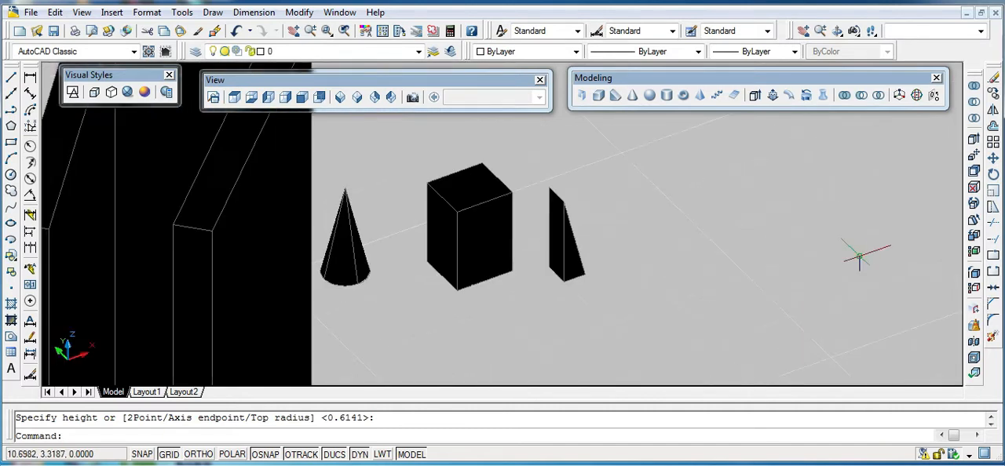
click(649, 95)
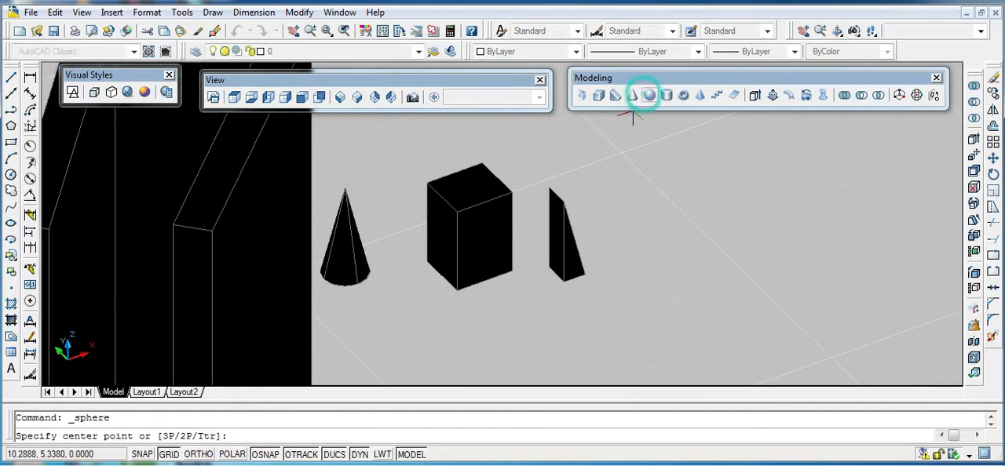
click(462, 356)
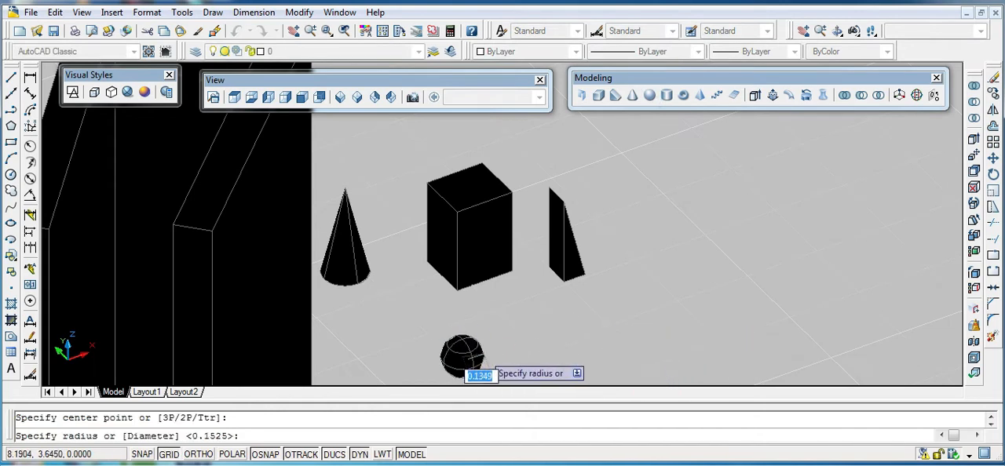
click(482, 359)
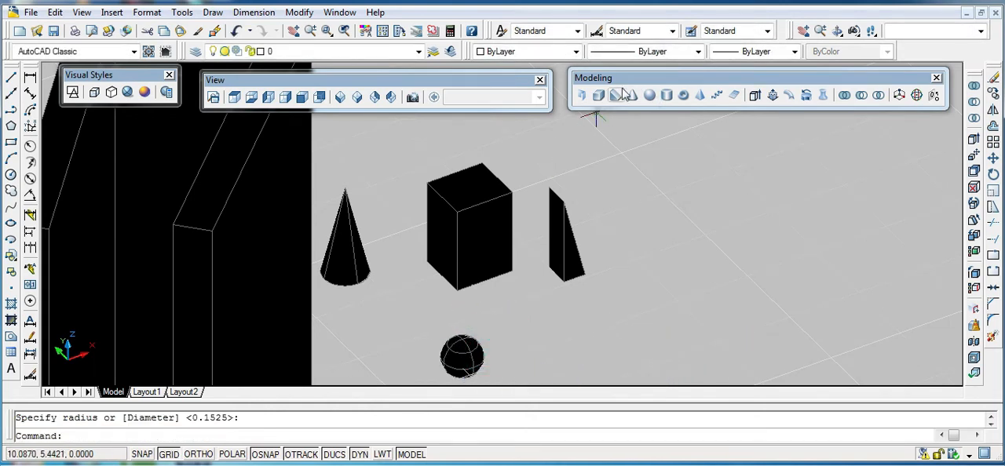
- Create a cylinder to the right of the wedge, with base radius about 0.14 and height about 1.42
click(666, 95)
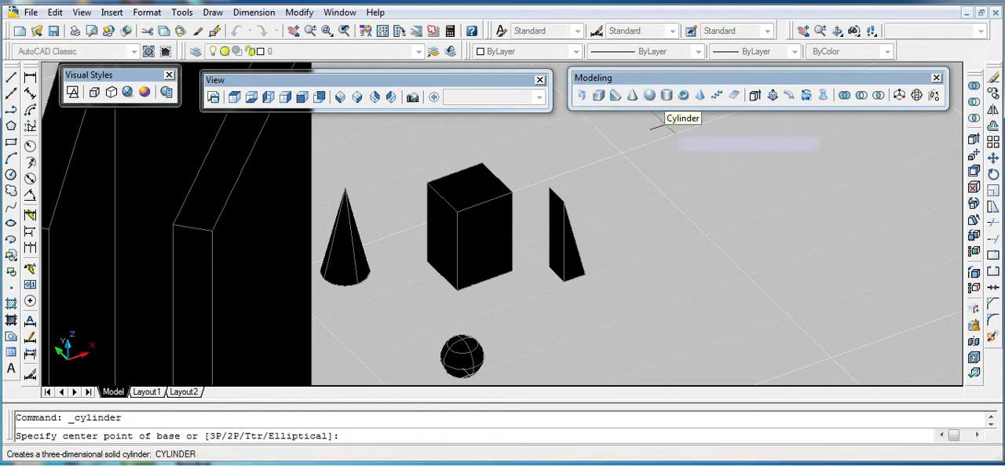
click(625, 338)
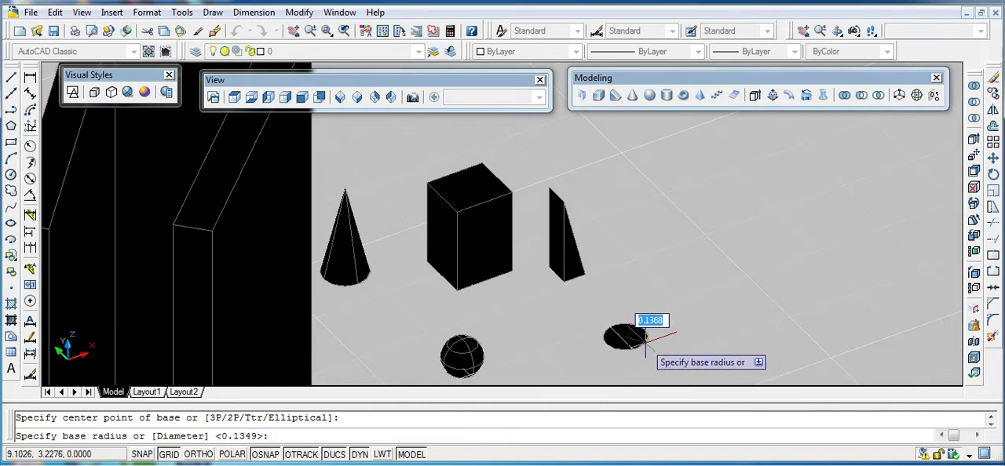
click(645, 337)
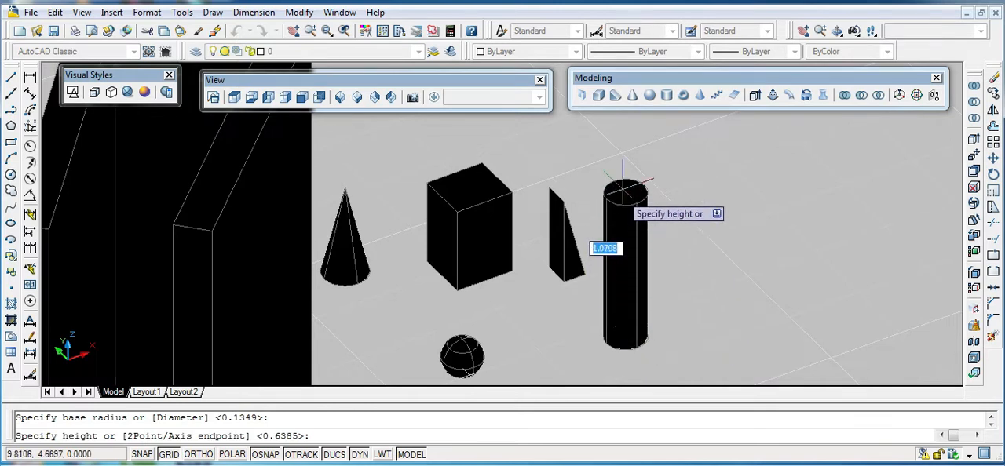
click(620, 149)
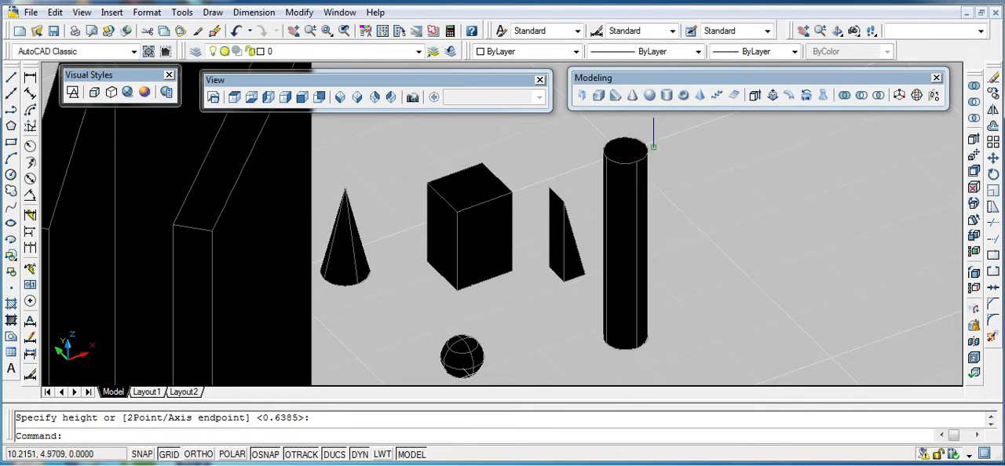
- Create a torus to the right of the cylinder, with radius about 0.25 and tube radius about 0.08
click(683, 97)
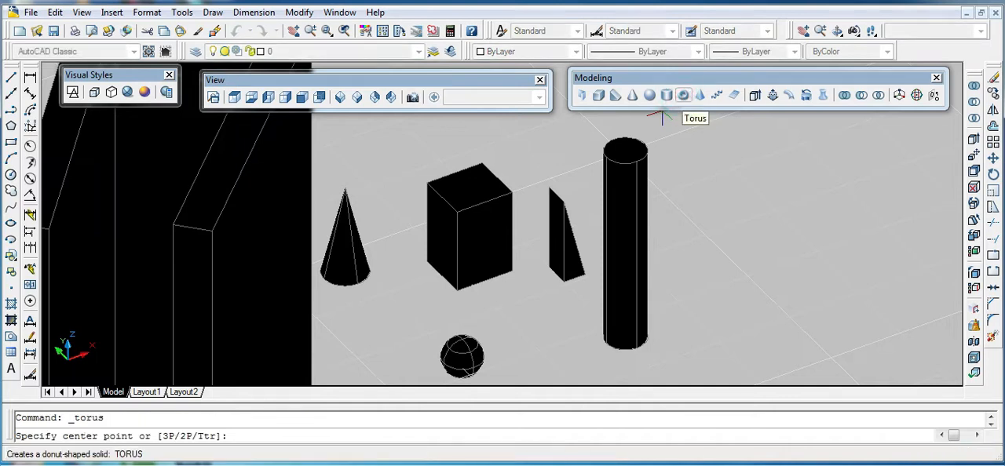
click(714, 276)
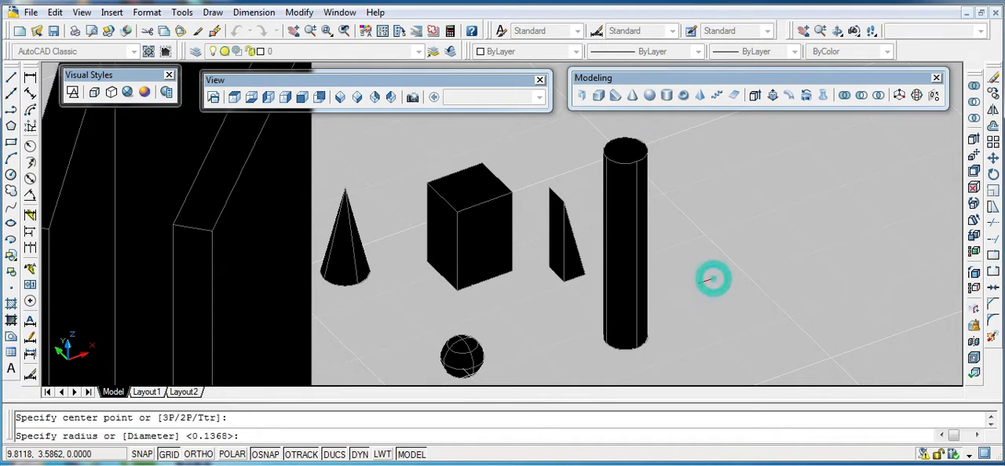
click(753, 275)
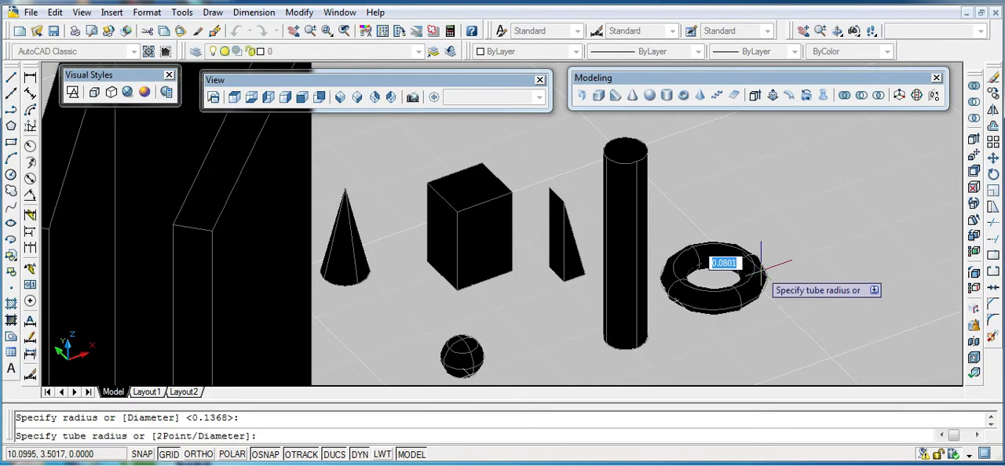
click(759, 267)
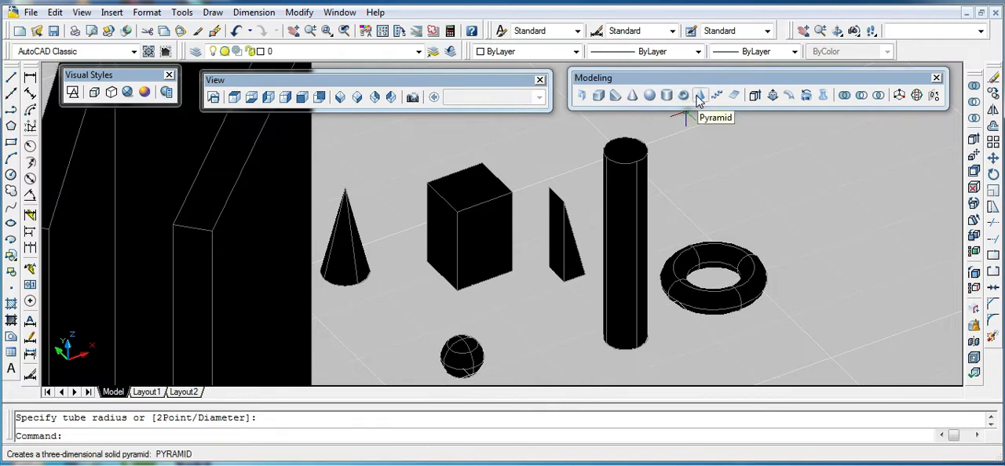
- Create a four-sided pyramid to the right of the torus, with base radius about 0.23 and height about 1.29
click(699, 96)
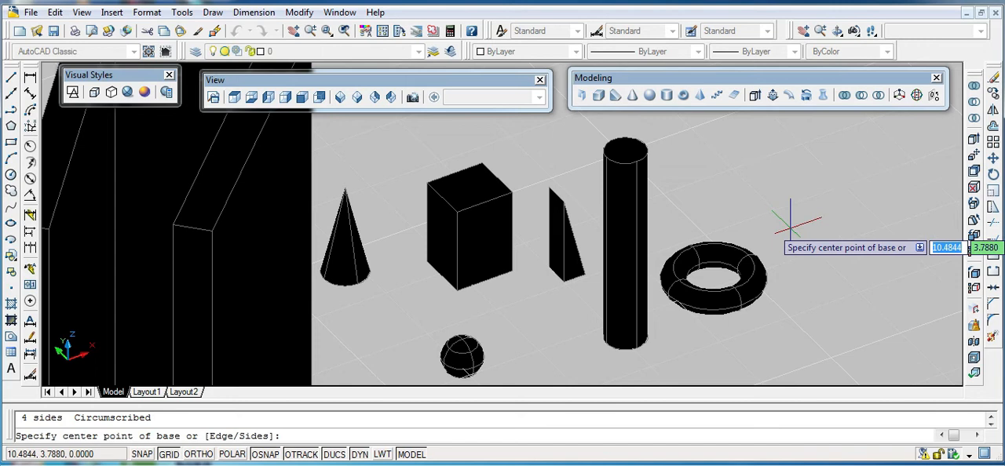
click(805, 303)
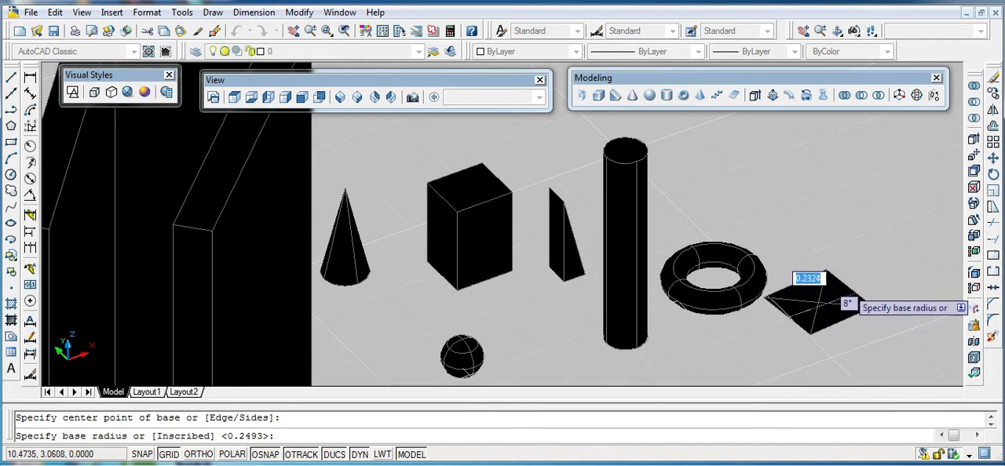
click(849, 303)
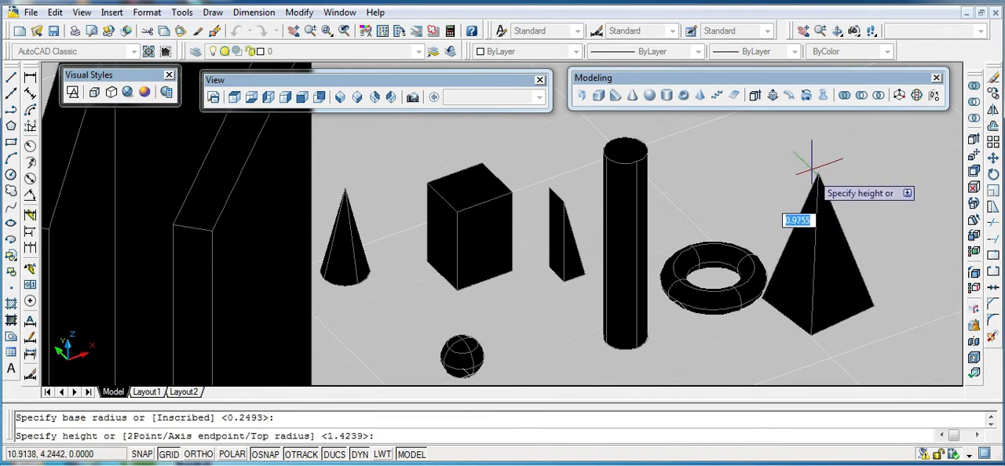
click(805, 130)
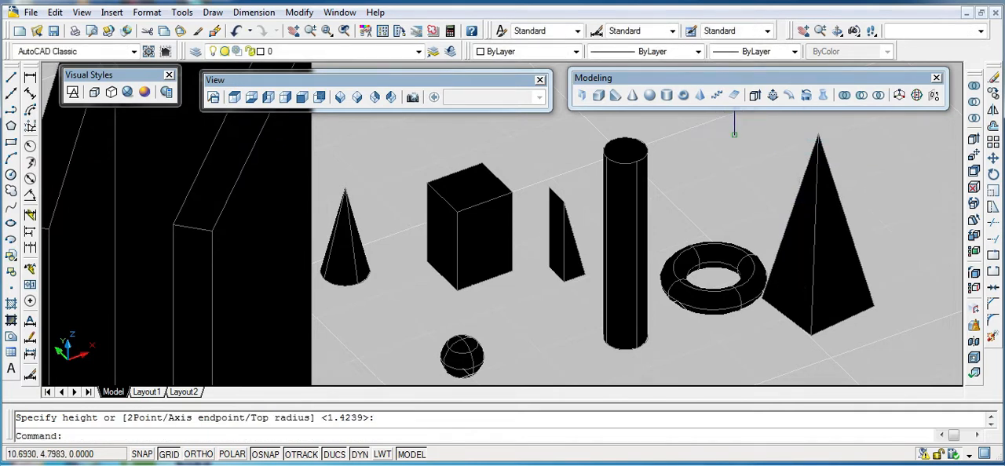
- Create a three-turn helix in front of the pyramid, with base radius about 0.61, a wider top radius and height about 2.61
scroll(846, 184, down, 3)
scroll(868, 189, up, 2)
scroll(868, 189, up, 1)
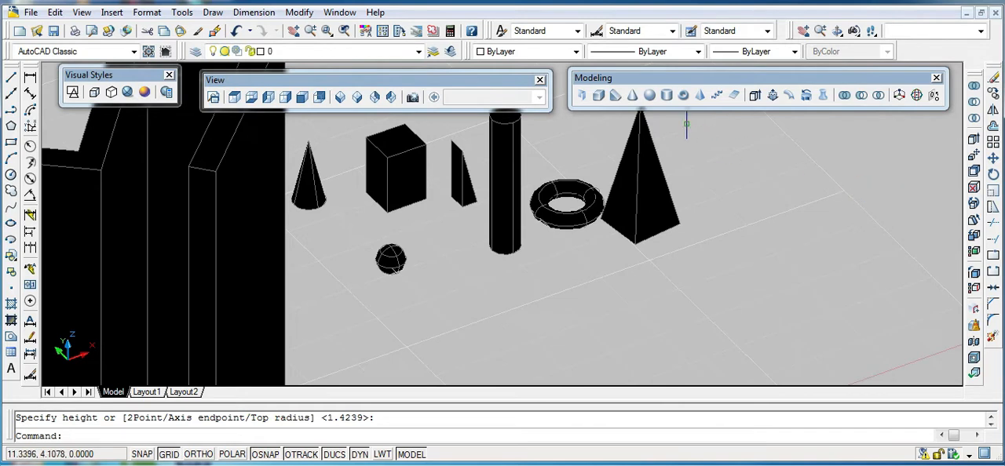
click(716, 95)
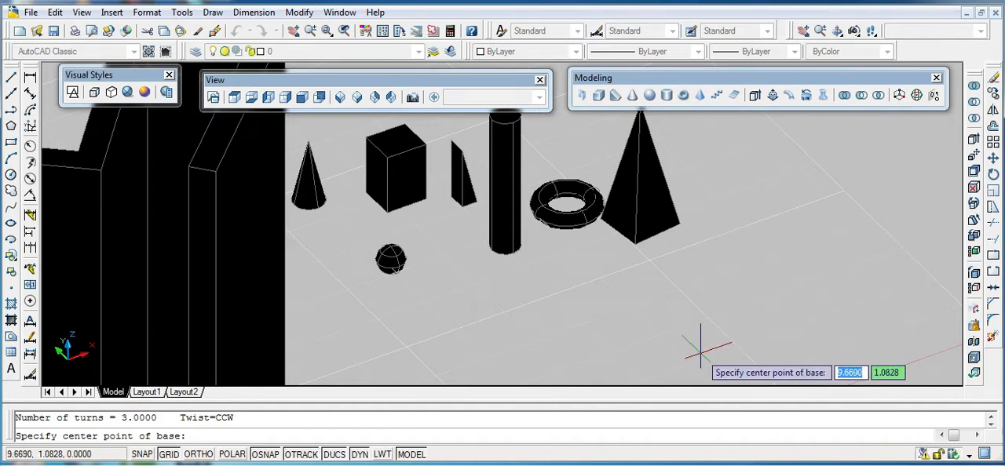
click(700, 351)
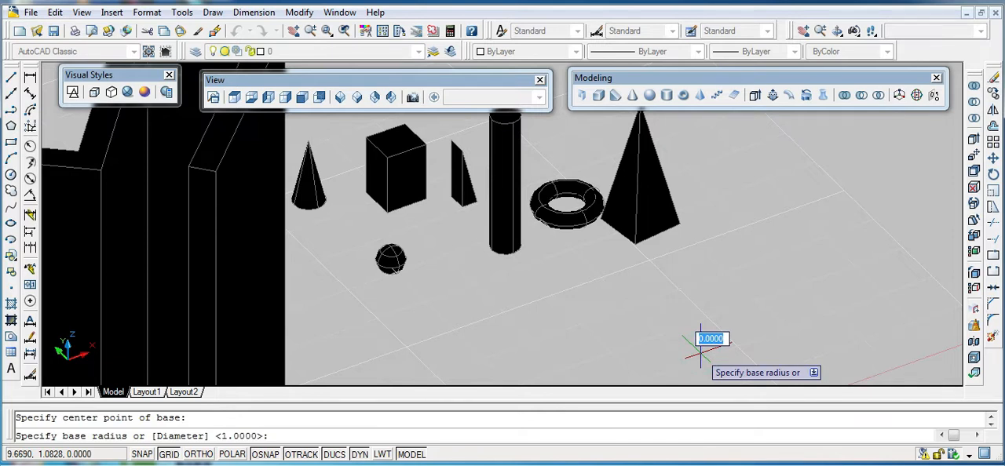
click(768, 346)
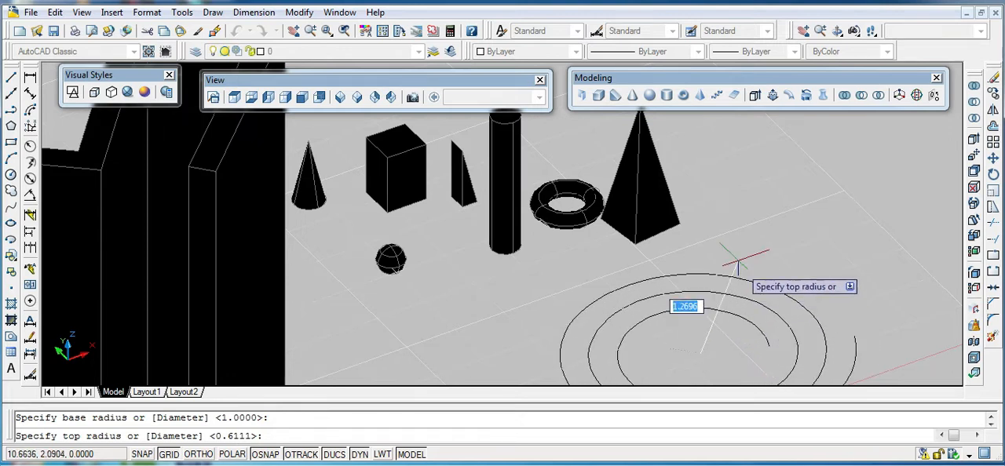
click(727, 220)
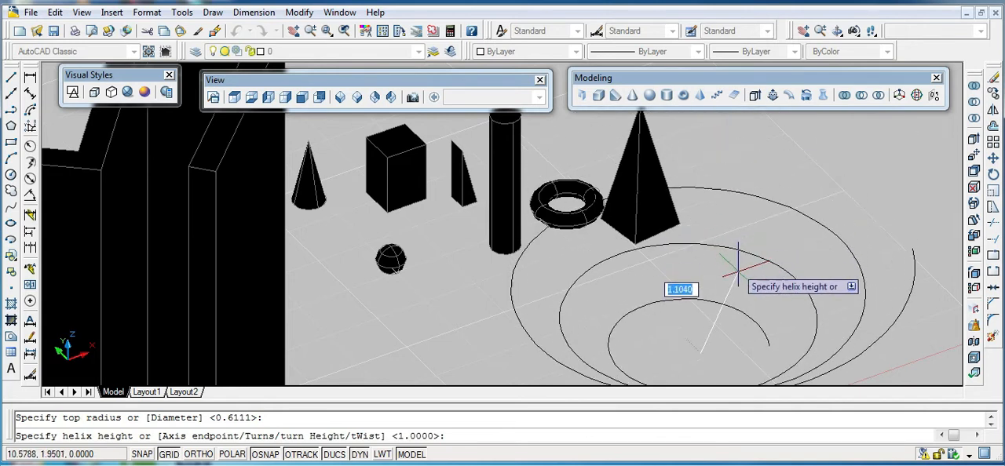
click(709, 117)
- Examine the row of solids and the helix both close up and from a distance
scroll(762, 191, down, 3)
scroll(750, 177, up, 2)
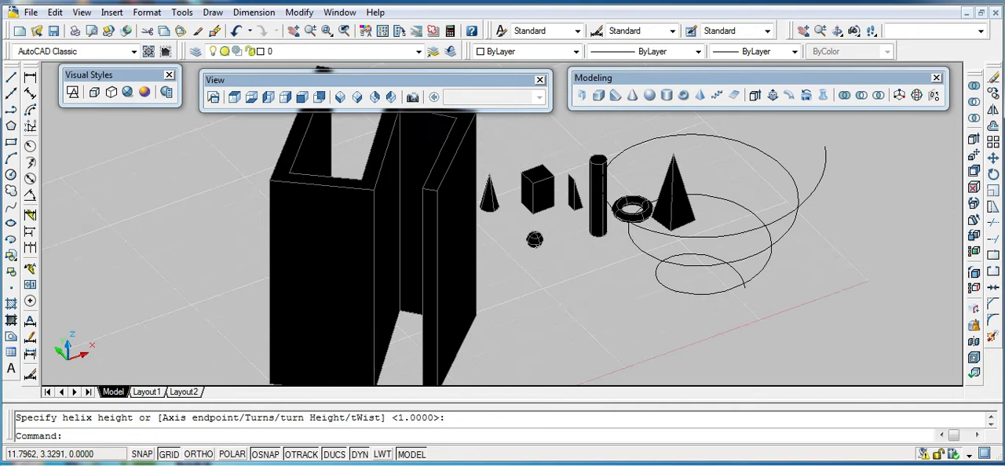
scroll(747, 165, up, 4)
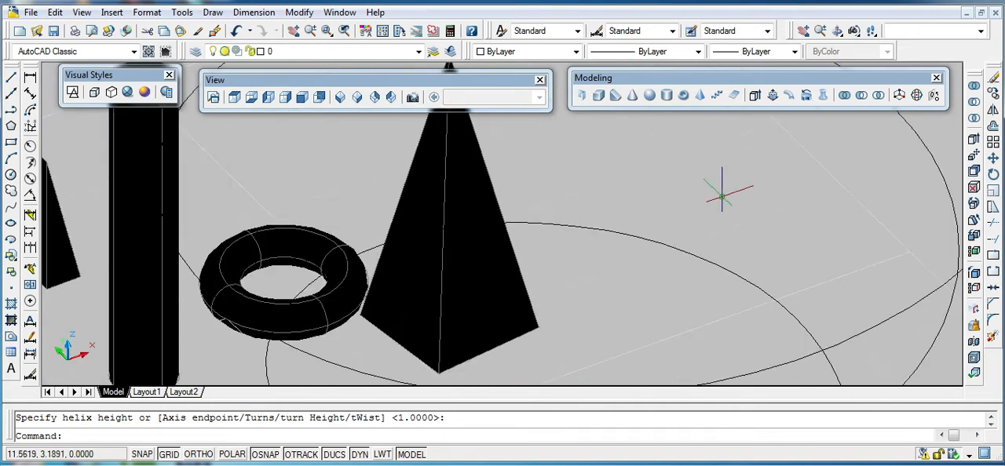
scroll(722, 193, down, 4)
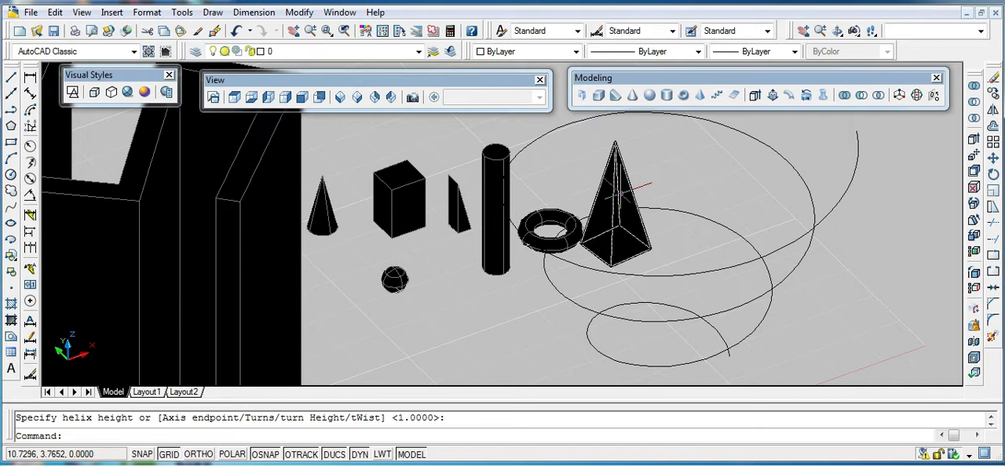
scroll(618, 190, down, 5)
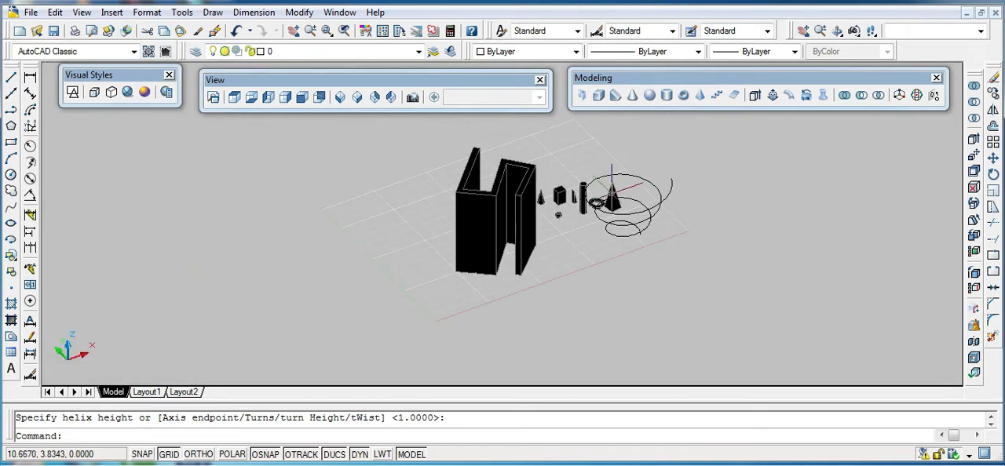
scroll(611, 191, up, 5)
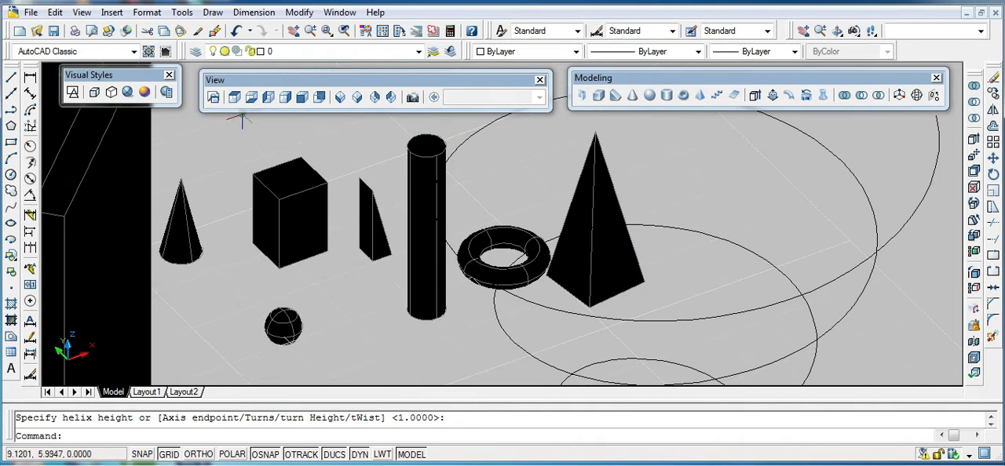
scroll(353, 143, down, 4)
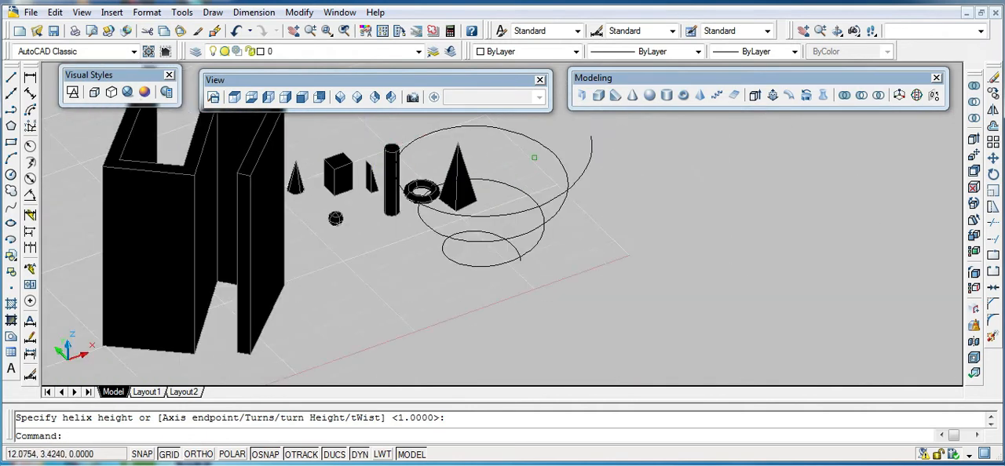
scroll(534, 146, up, 4)
scroll(359, 179, down, 5)
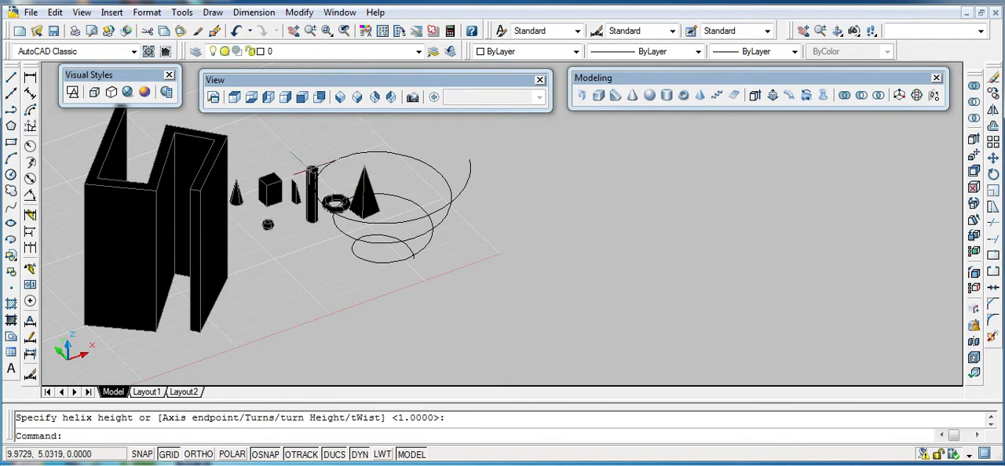
scroll(249, 144, up, 4)
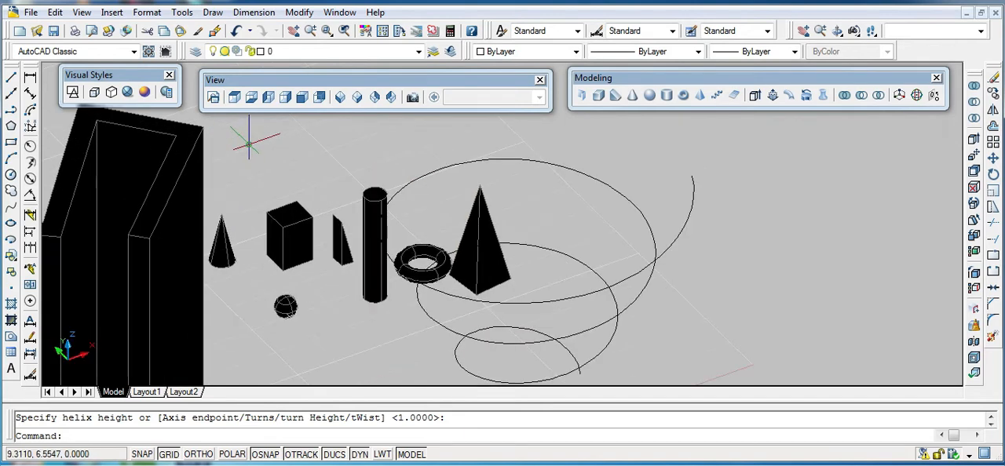
- Show the model in 2D Wireframe, 3D Wireframe, 3D Hidden and Realistic visual styles, ending with the Conceptual style
click(70, 96)
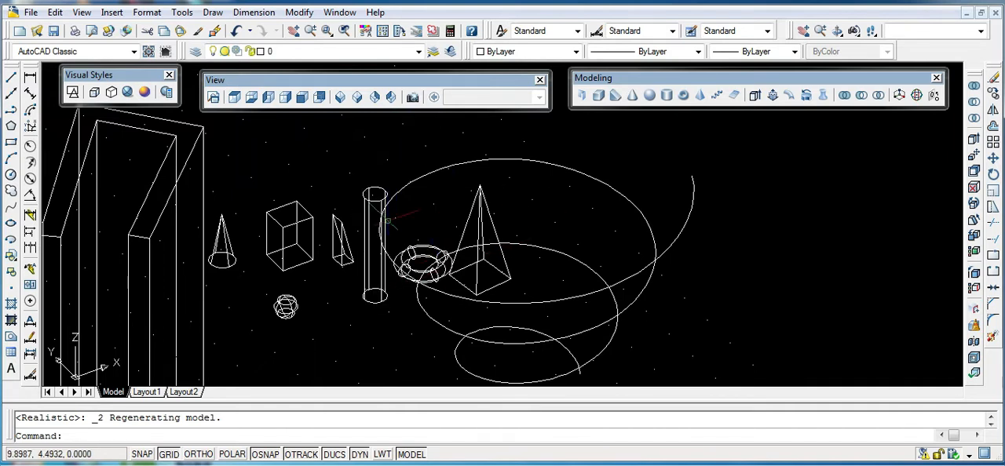
click(96, 92)
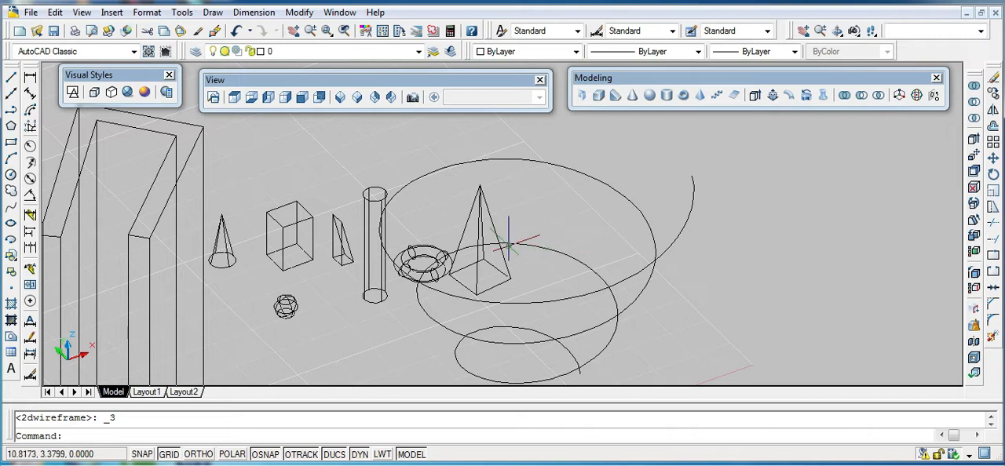
click(112, 94)
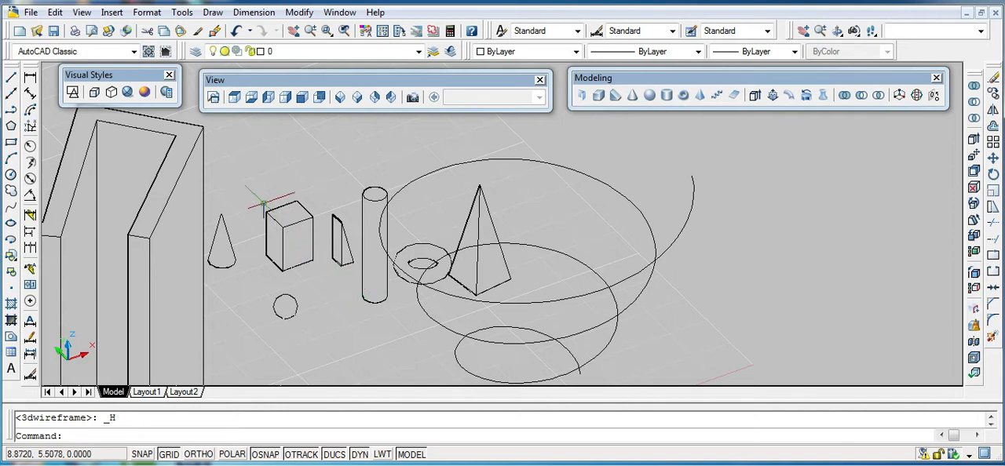
click(129, 93)
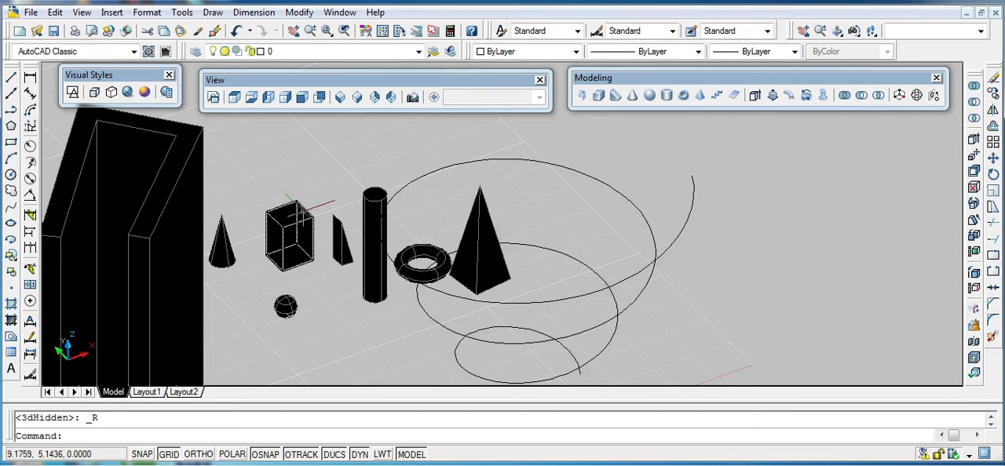
click(143, 94)
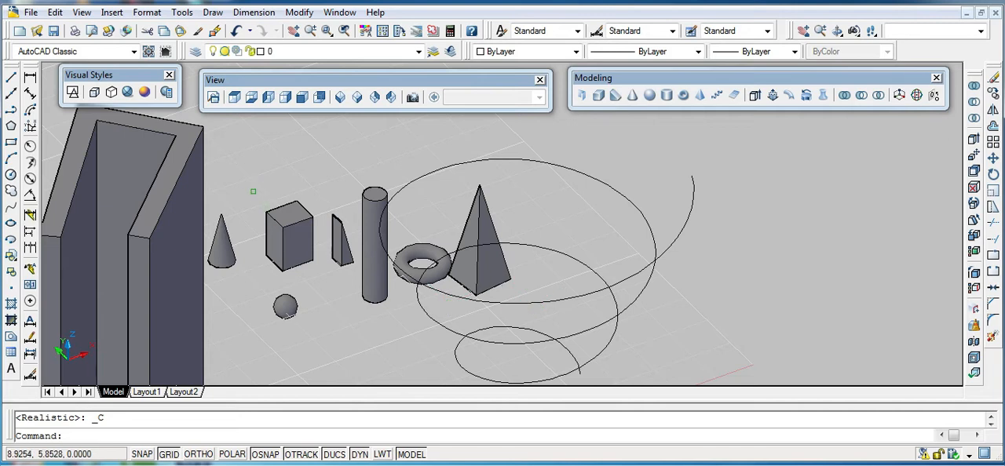
- View the model from each orthographic direction in turn: Top, Bottom, Left, Right, Front and Back
click(234, 98)
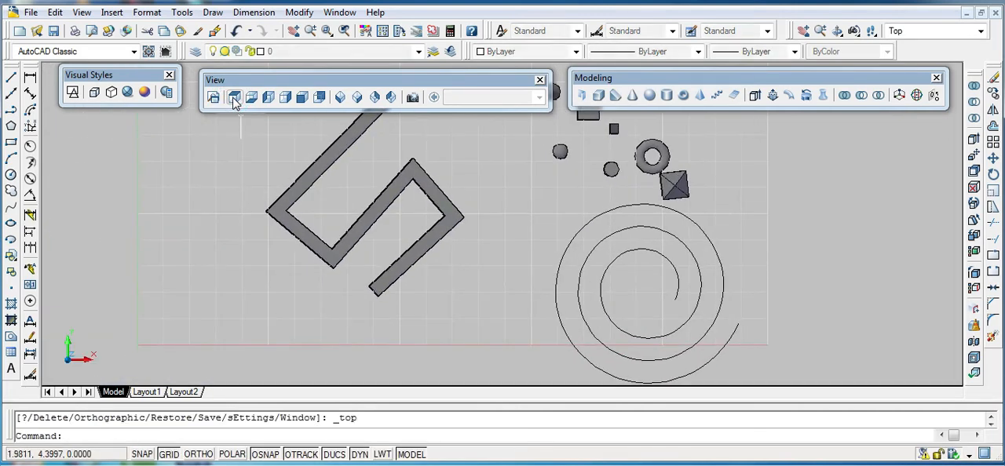
click(251, 98)
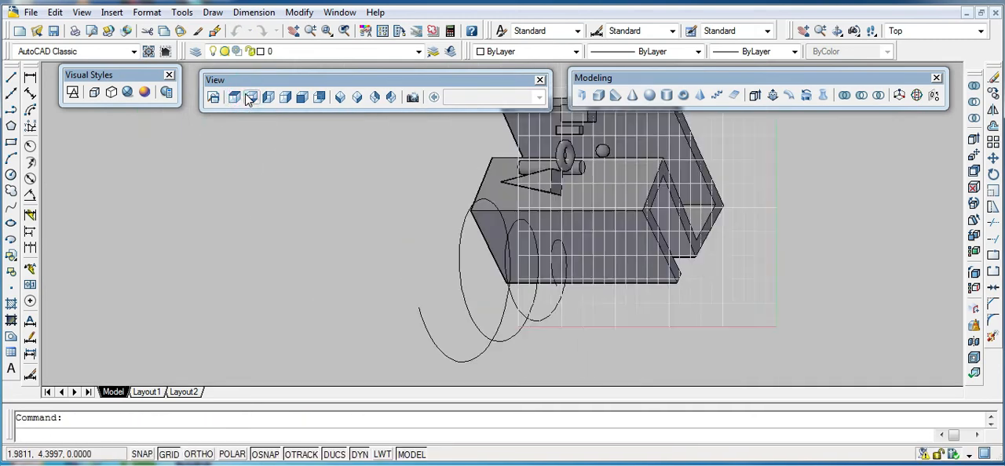
click(268, 97)
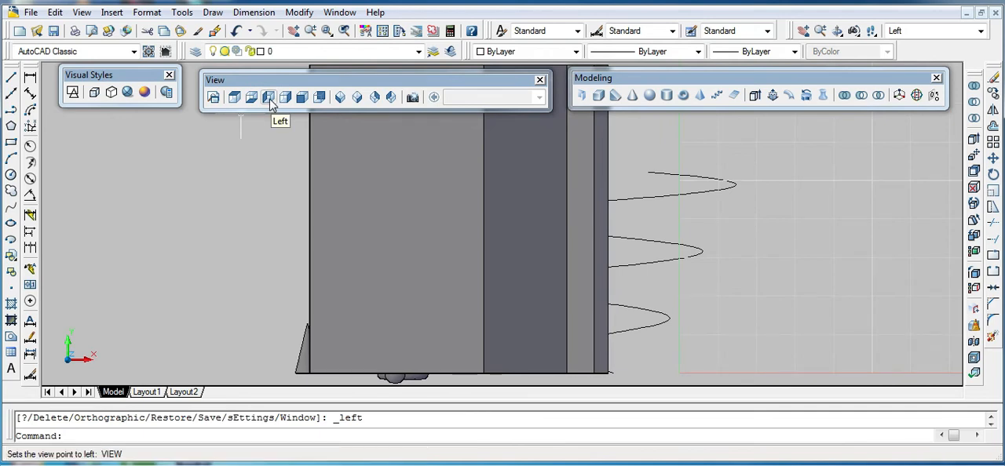
click(282, 99)
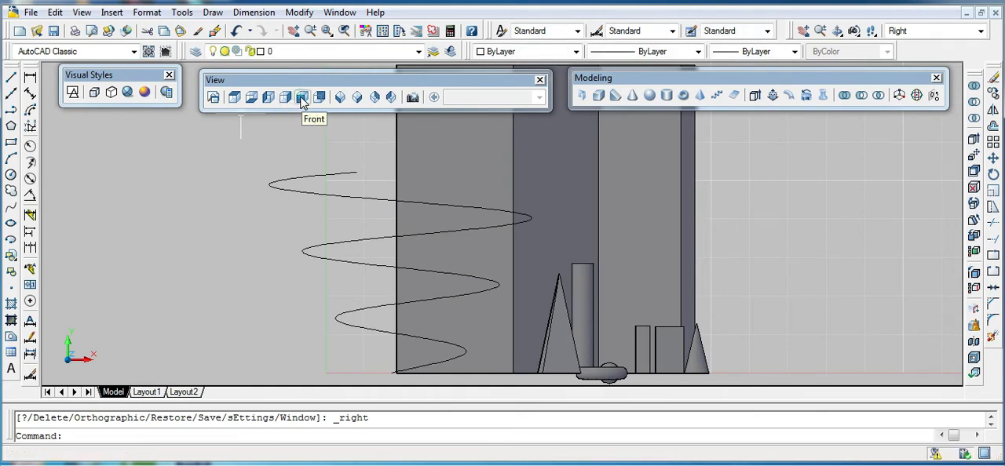
click(302, 98)
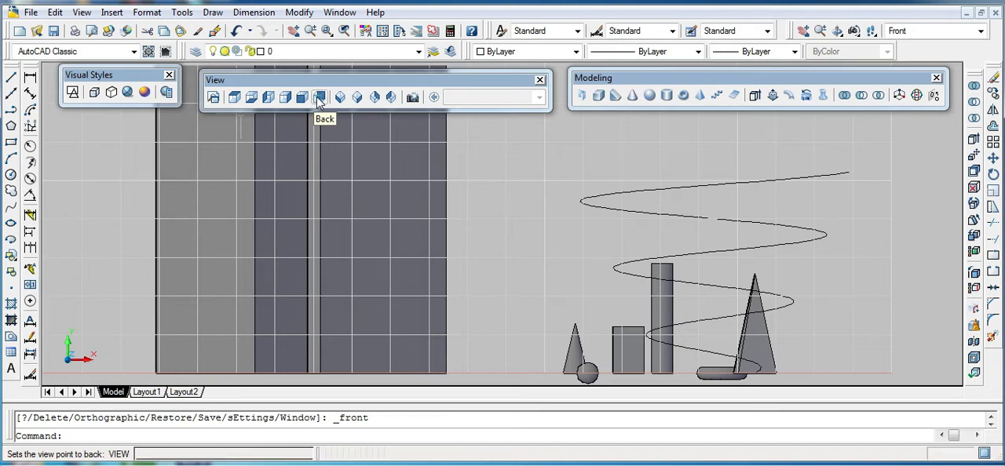
click(319, 99)
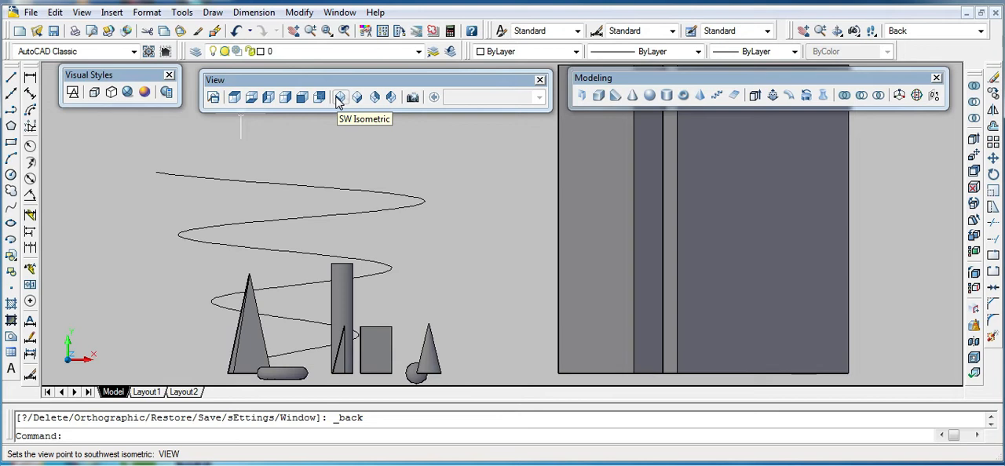
- Show the model from the SW Isometric viewpoint and then the SE Isometric viewpoint
click(340, 98)
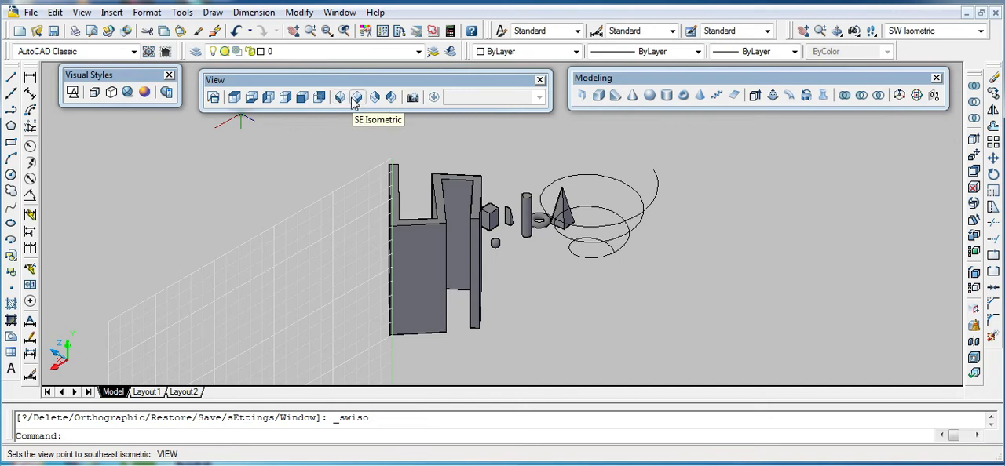
click(356, 97)
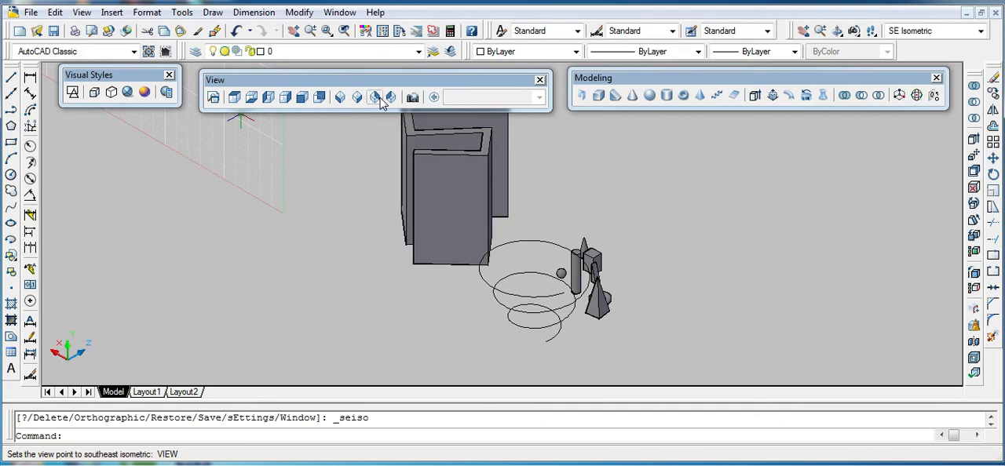
click(375, 96)
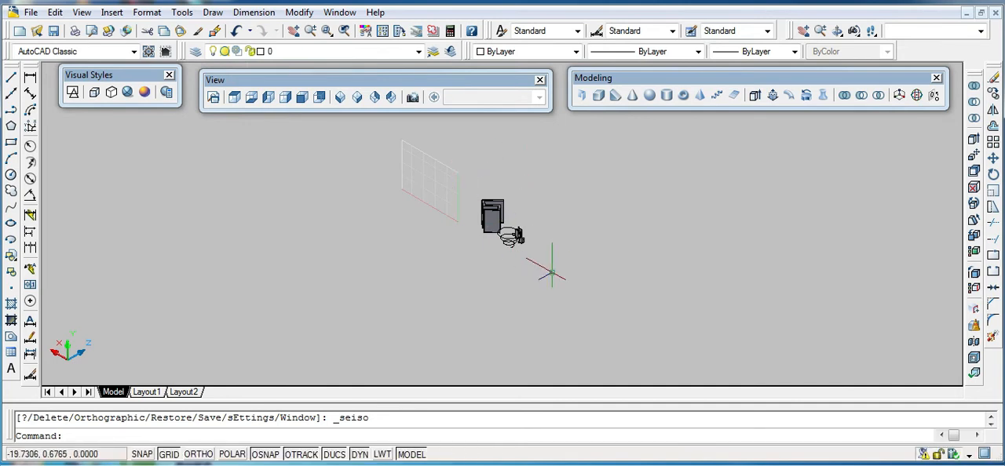
- Erase the polysolid, all the other solids and the helix from the drawing
click(386, 162)
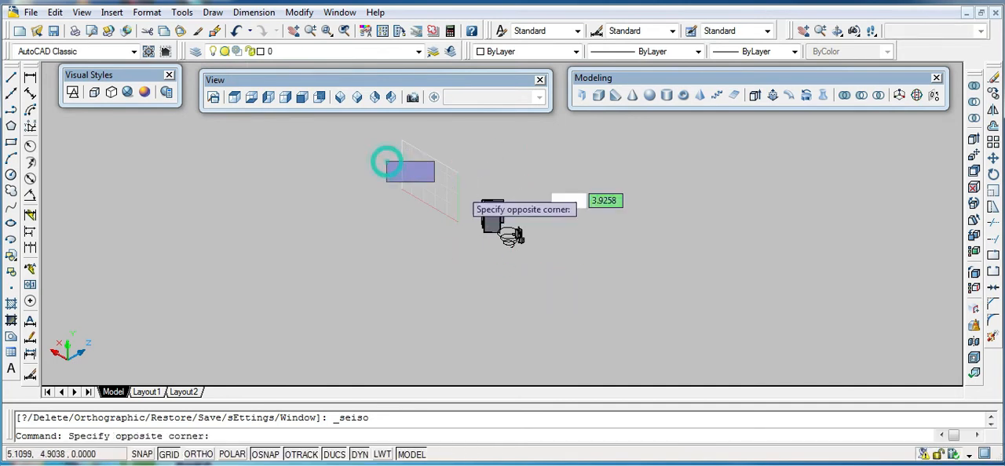
click(592, 263)
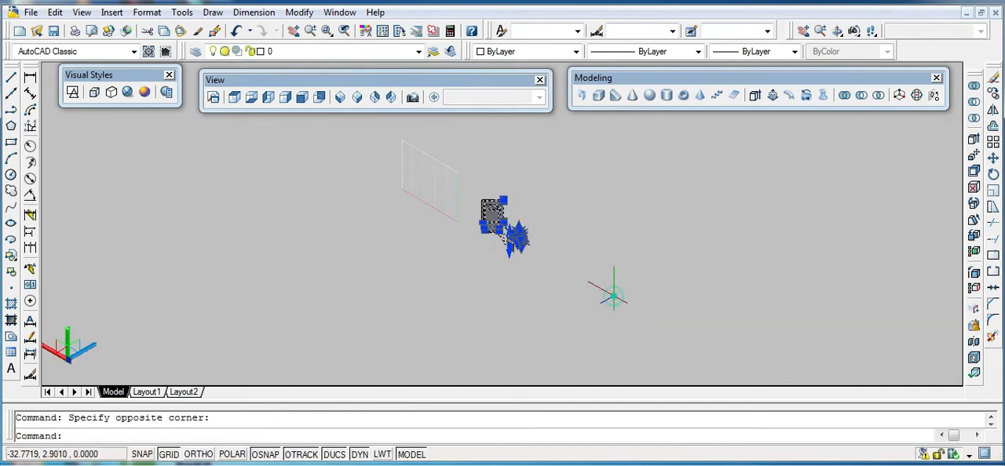
click(993, 78)
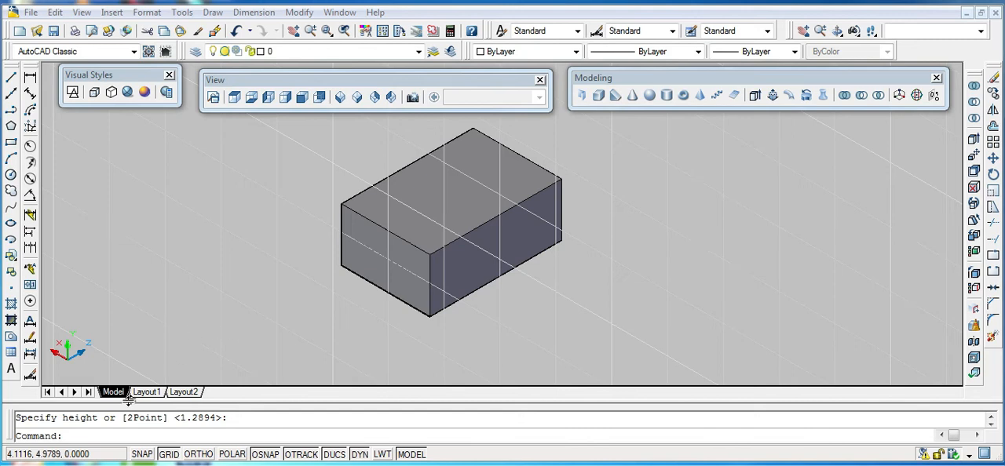
- Move the box with 3DMOVE from the endpoint at its lowest front corner to a freely picked point beside it
click(98, 435)
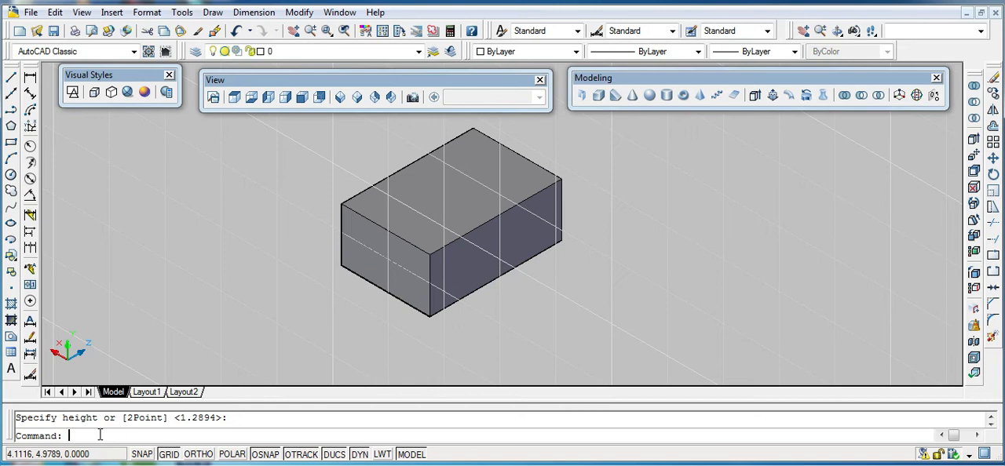
text(3DMOVE)
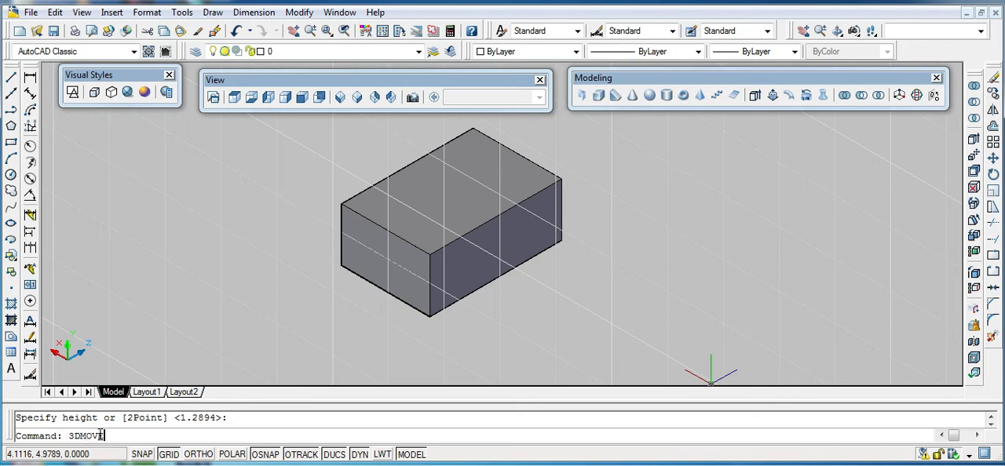
key(Return)
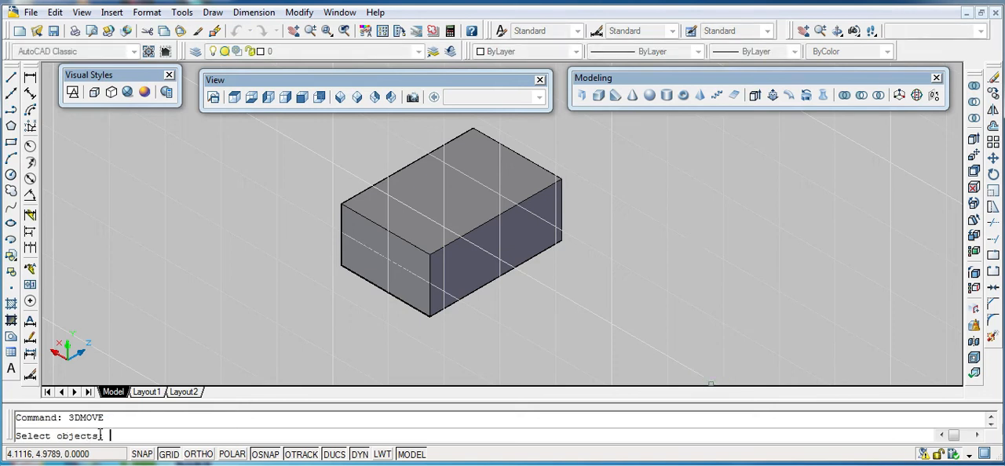
click(426, 287)
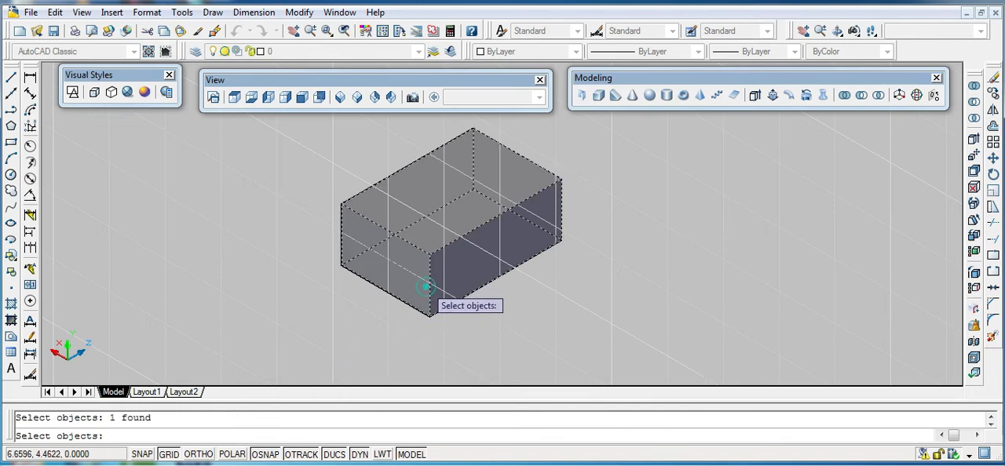
key(Return)
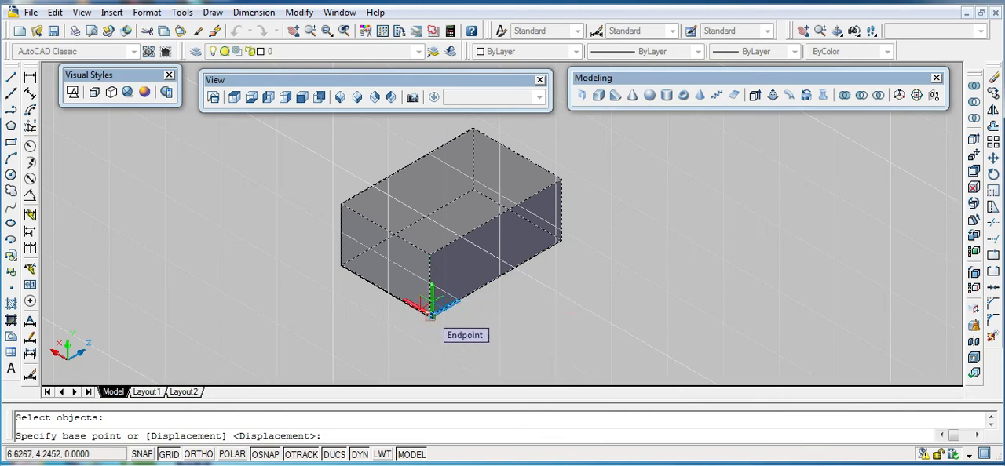
click(431, 314)
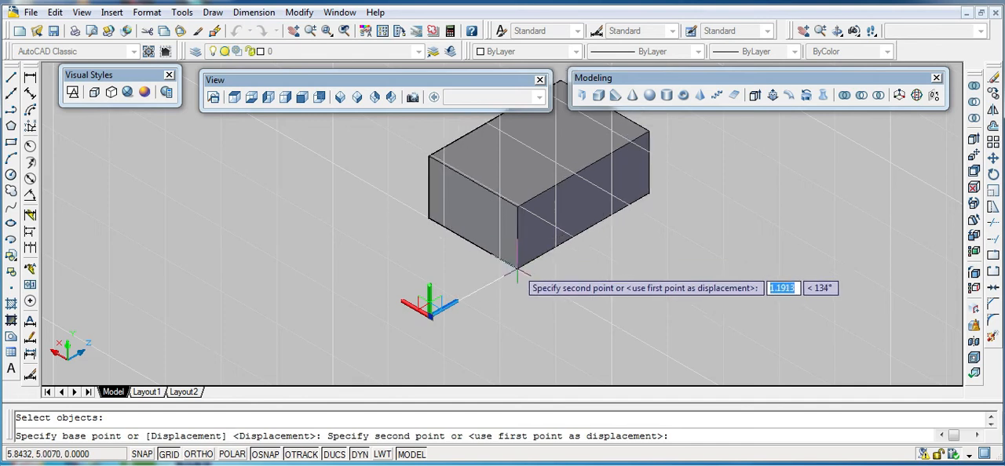
click(655, 337)
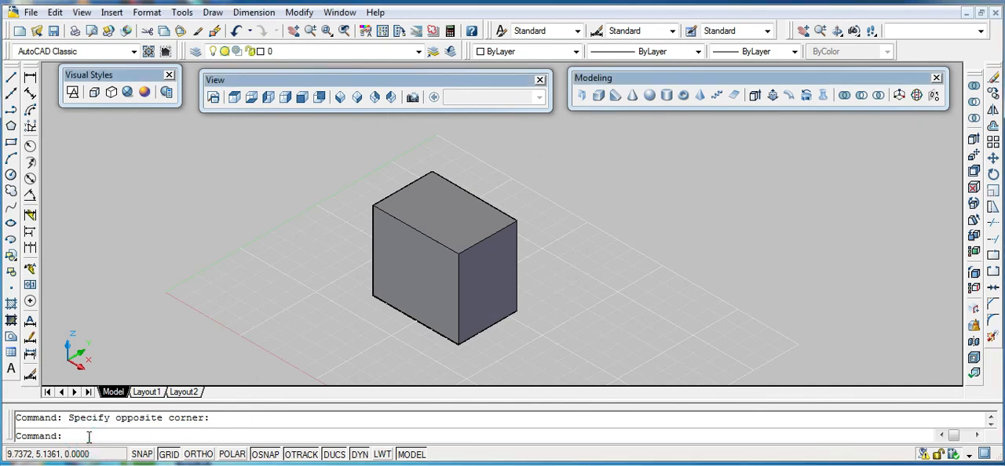
- Try to 3DMOVE the box along Z, using a relative coordinate entry with a value of 2 and a displacement along the Z axis
text(3DMOVE)
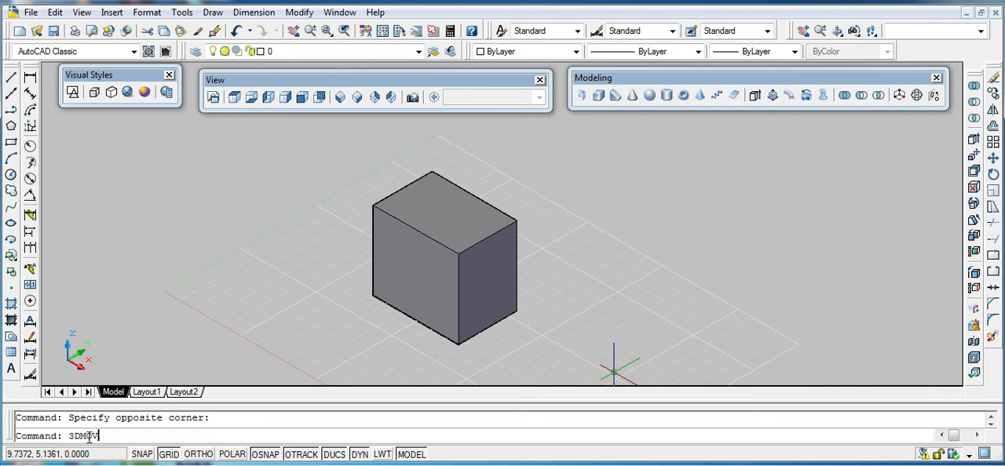
key(Return)
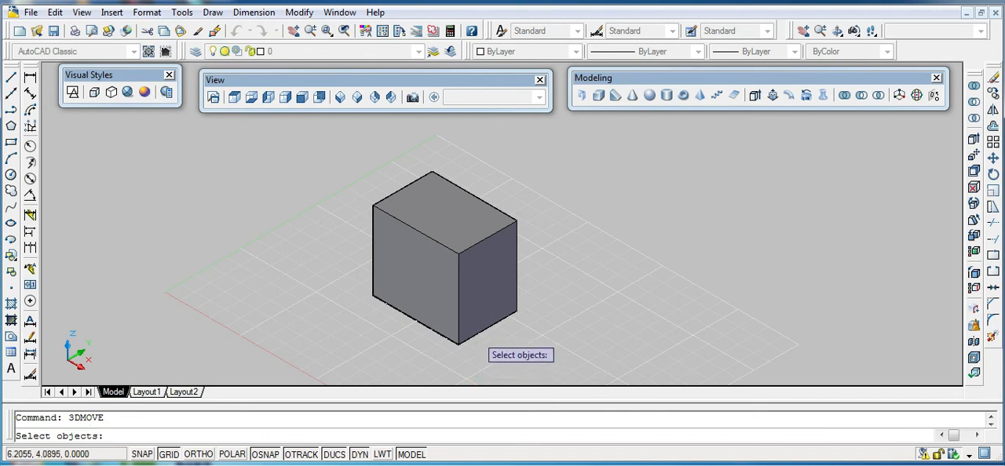
click(455, 314)
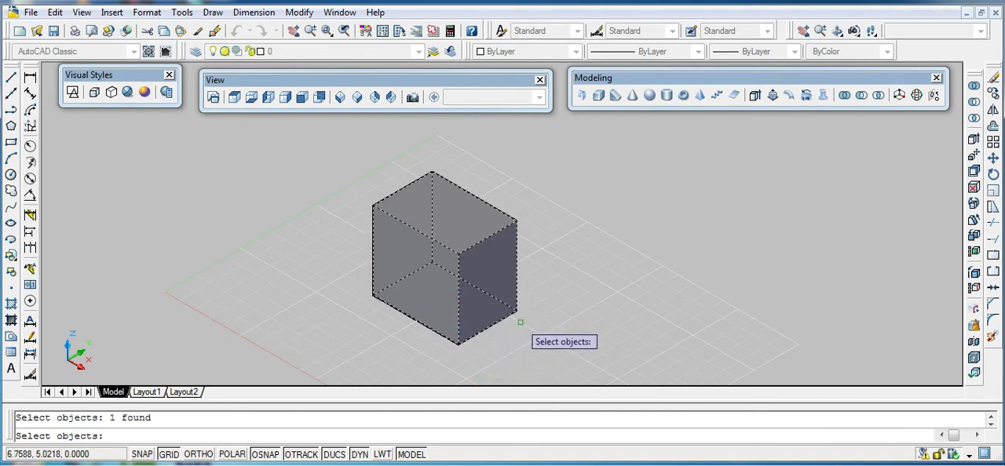
key(Return)
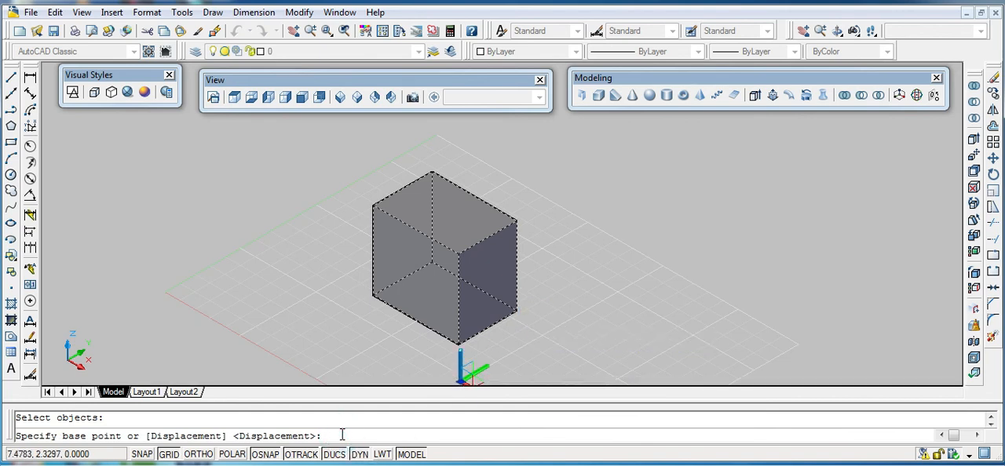
text(@,0,0,20')
key(Return)
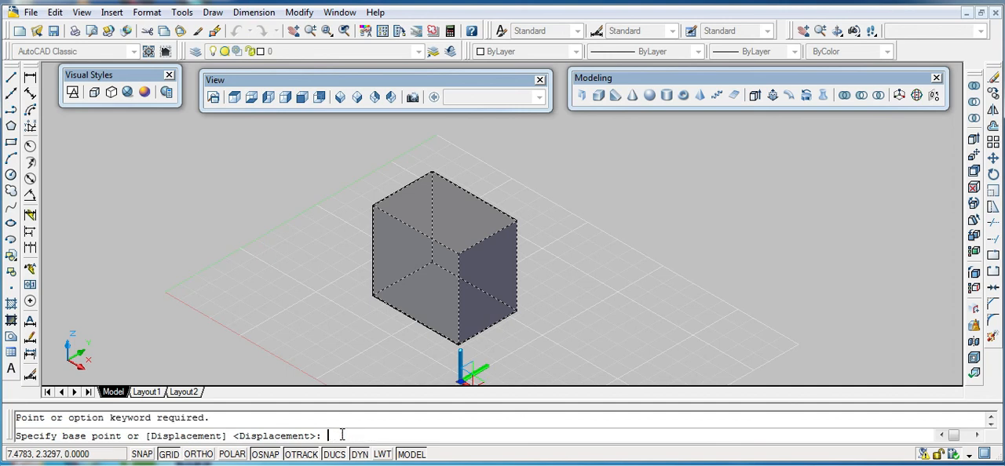
key(Return)
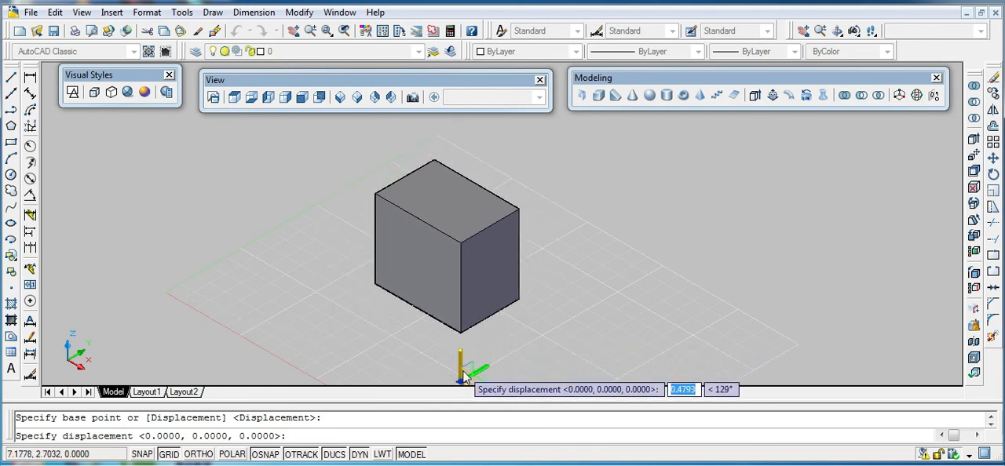
click(464, 377)
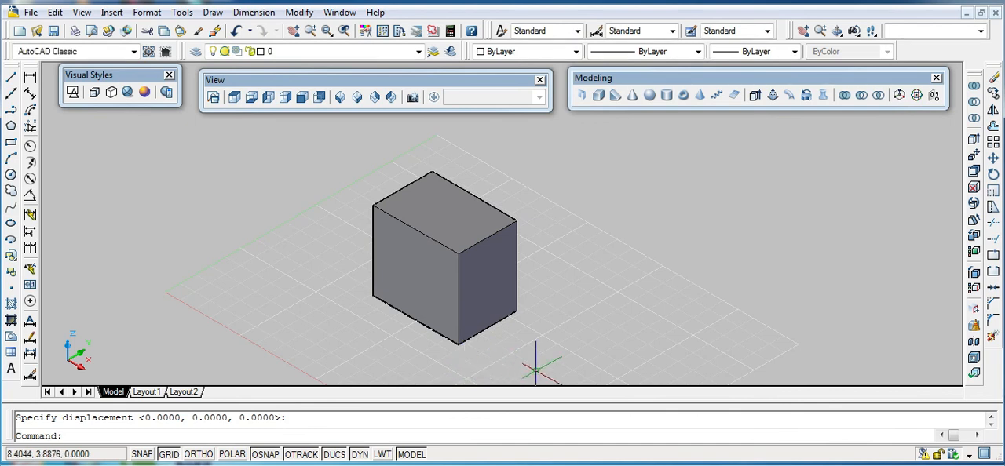
key(Return)
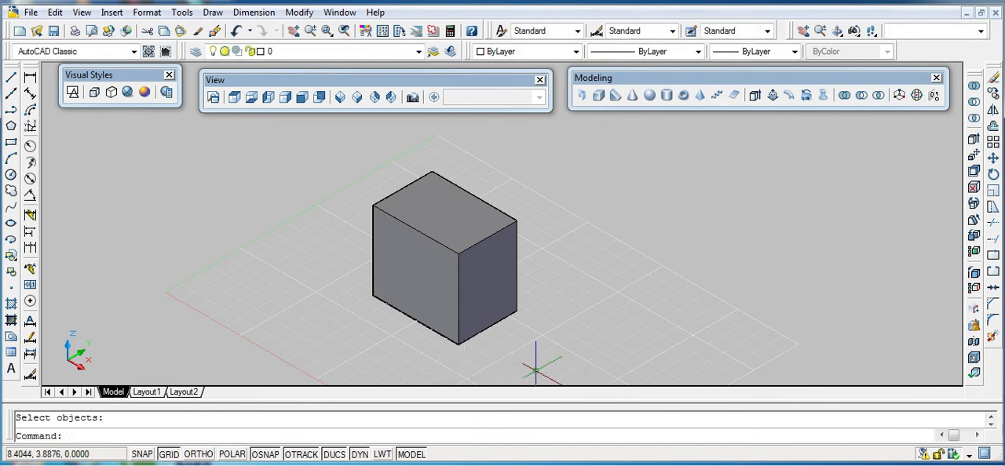
- Orbit the 3D view around the box to see it and the grid plane from a low side angle
shift+middle_drag(575, 381, 565, 314)
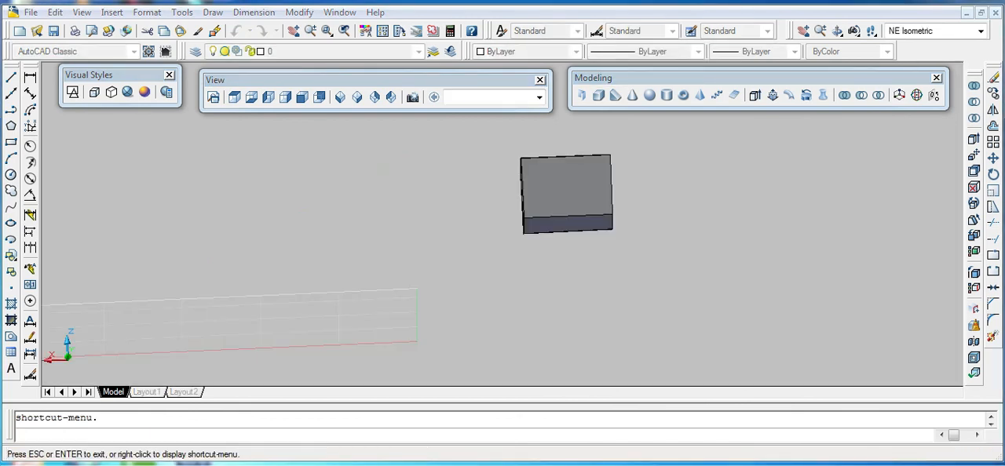